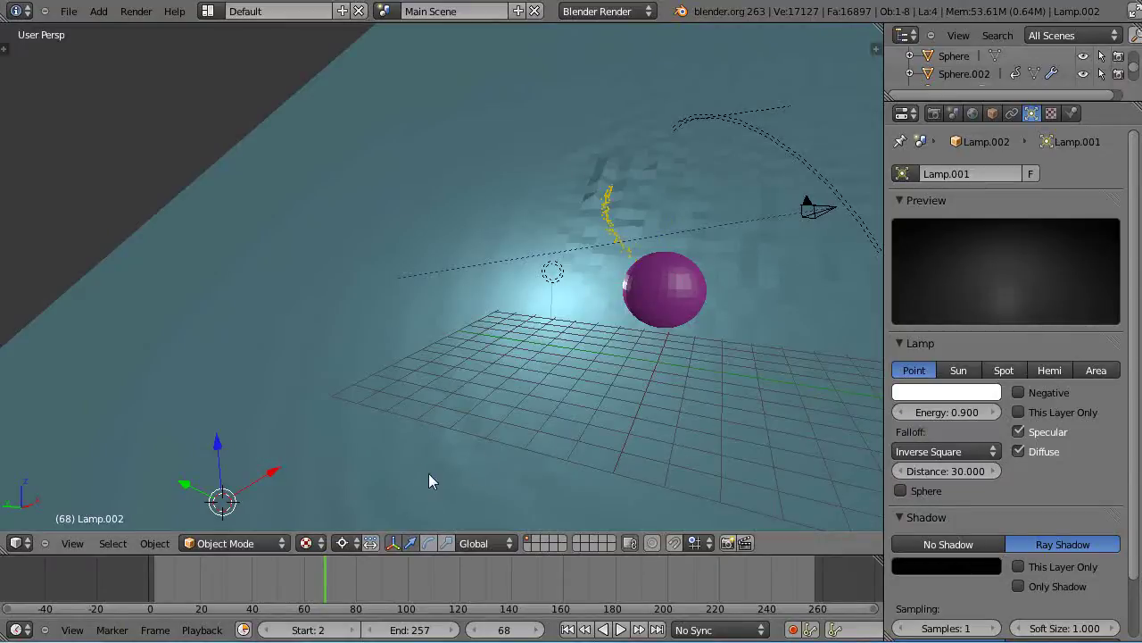
Play the animation and examine from several angles how the sphere's particle stream disturbs the water plane
middle_drag(428, 473, 520, 450)
scroll(536, 258, up, 4)
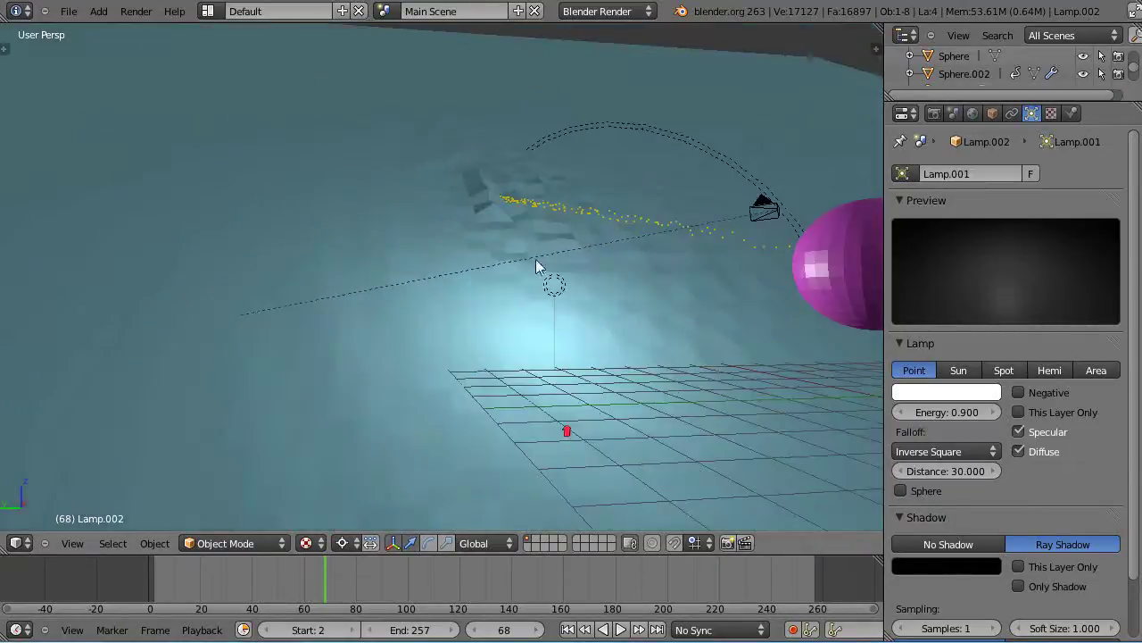
scroll(575, 260, down, 2)
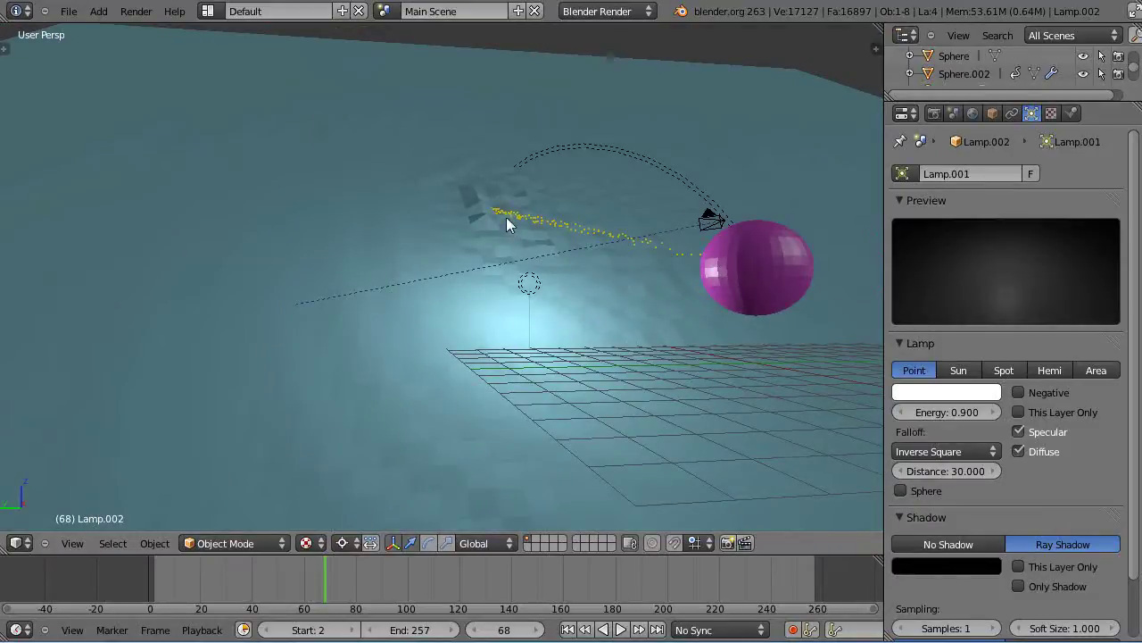
middle_drag(506, 217, 423, 229)
scroll(427, 223, down, 3)
scroll(429, 238, up, 6)
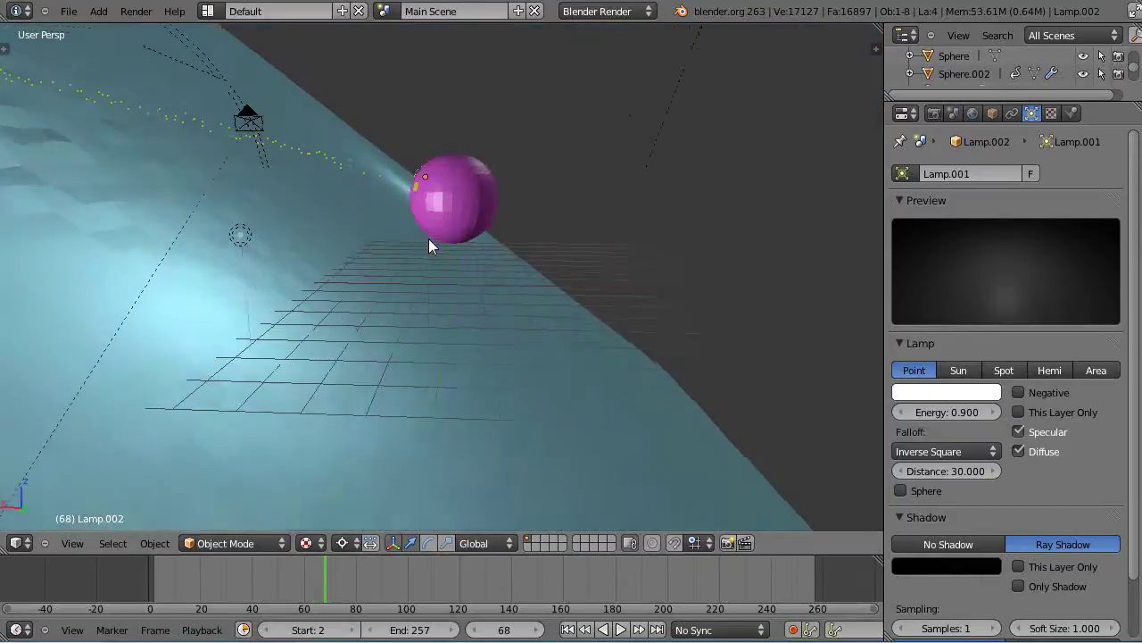
scroll(428, 239, down, 2)
scroll(355, 211, down, 3)
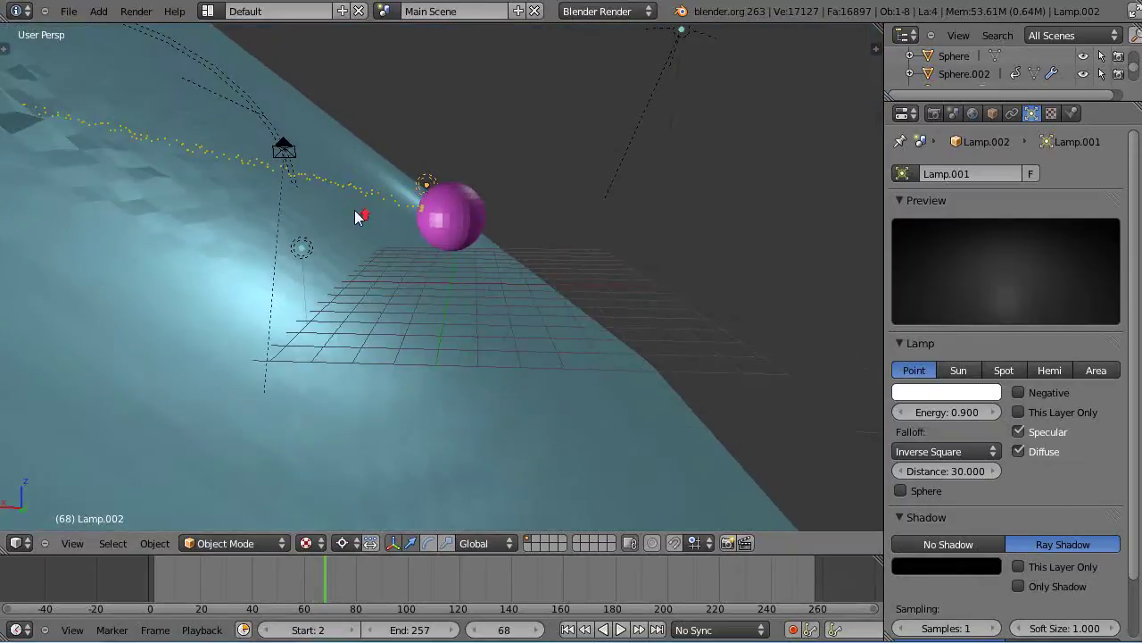
scroll(356, 215, up, 1)
key(alt+a)
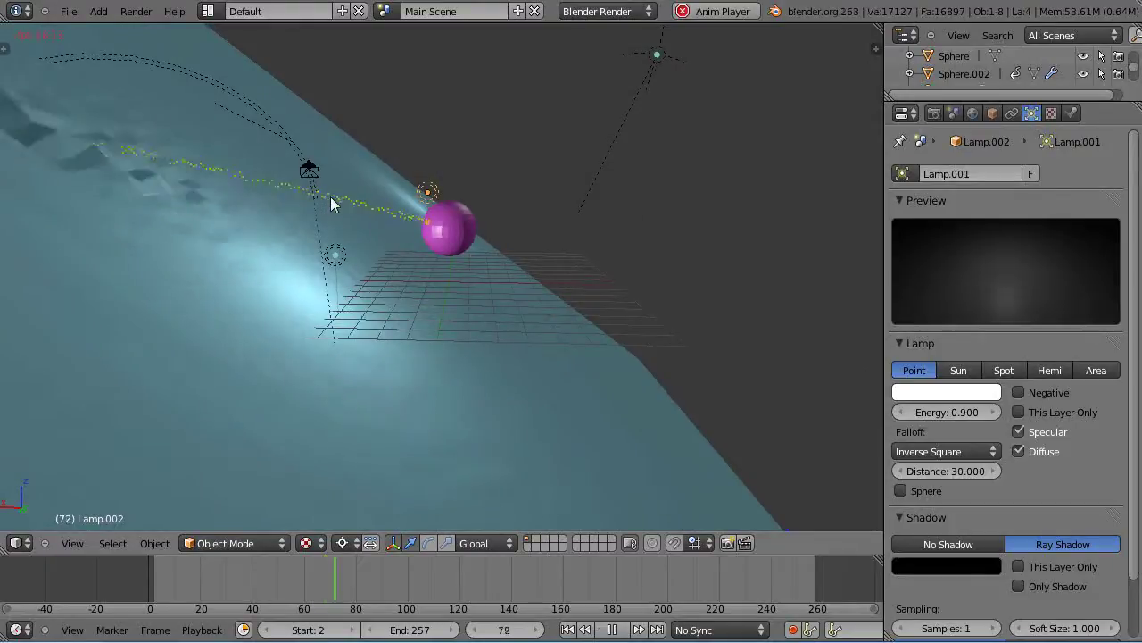
middle_drag(315, 208, 226, 264)
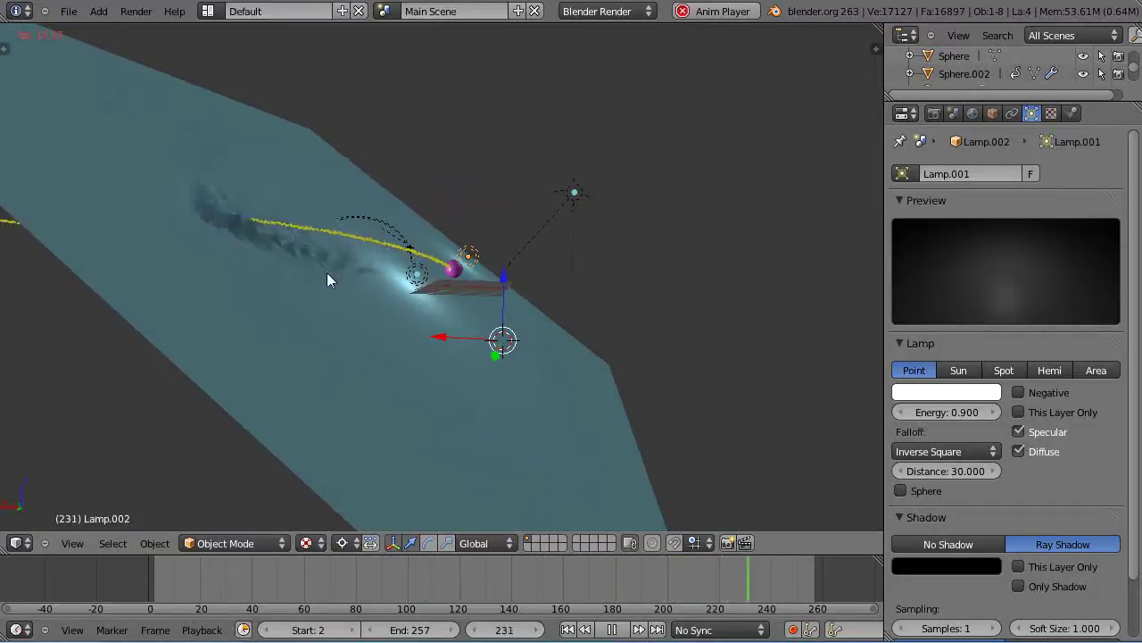
middle_drag(411, 382, 280, 401)
scroll(425, 377, up, 2)
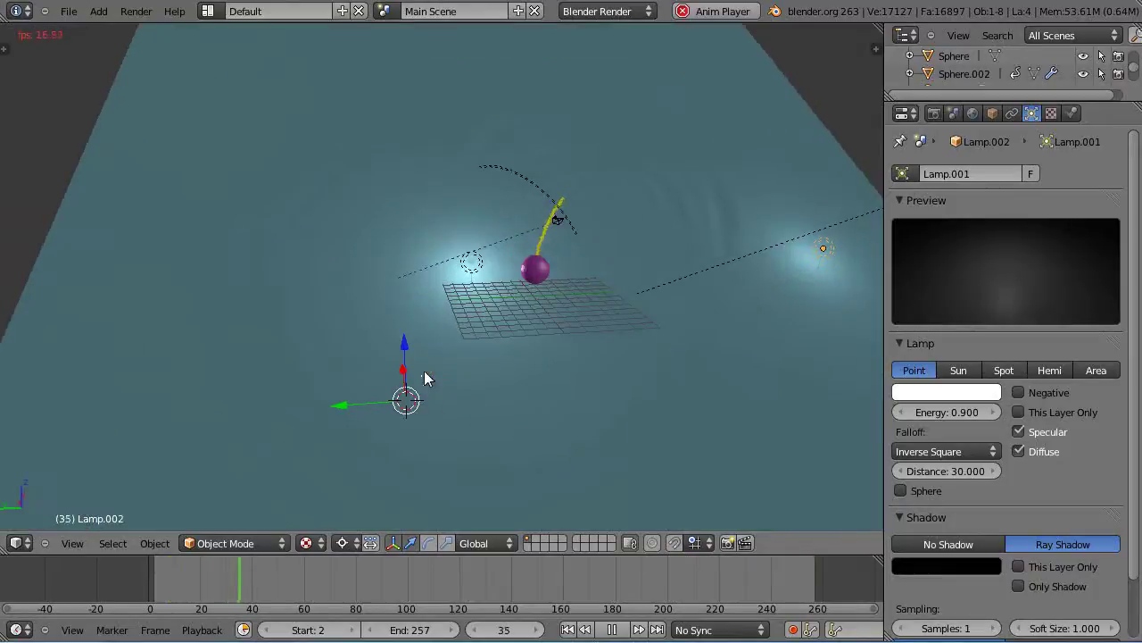
Apply Subdivide Smooth to the whole water plane mesh and return to Object Mode
right_click(415, 249)
key(Tab)
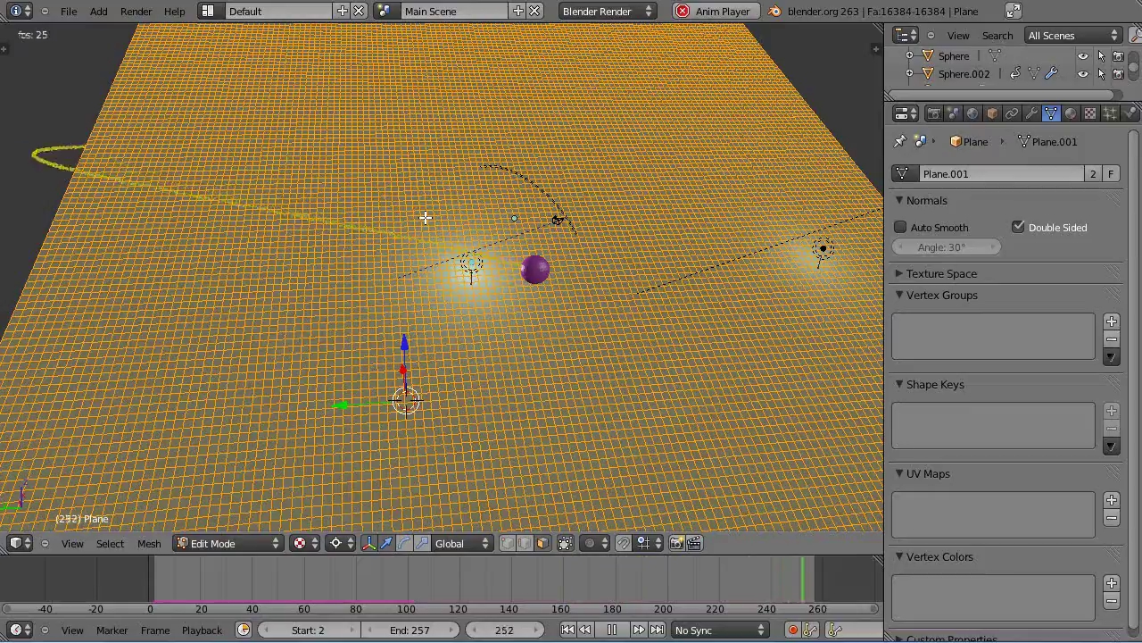
key(w)
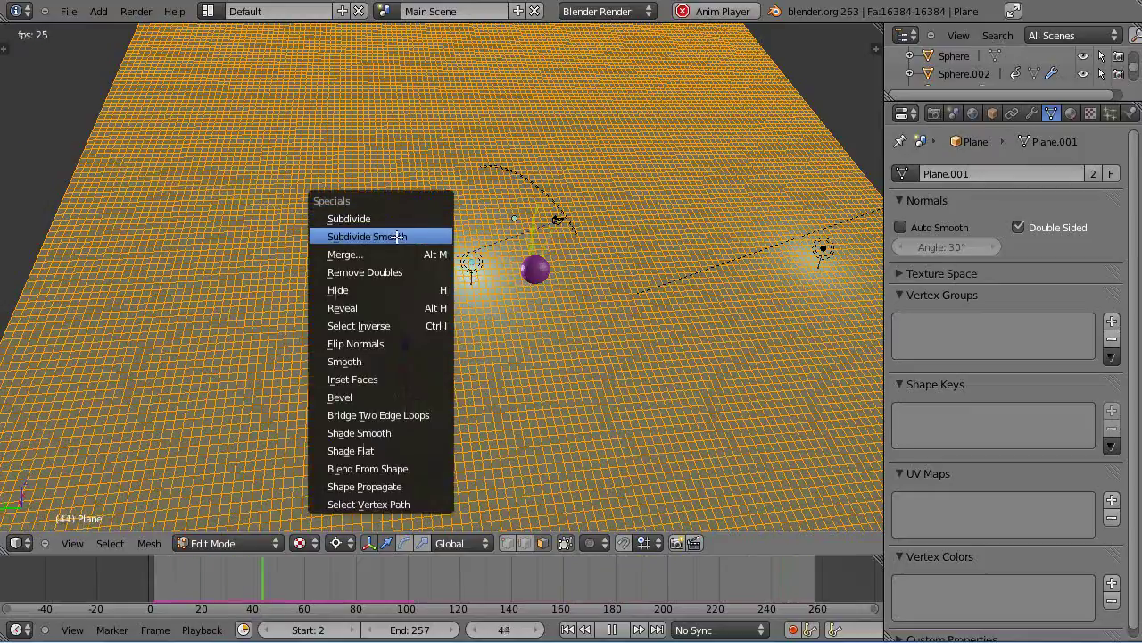
click(395, 238)
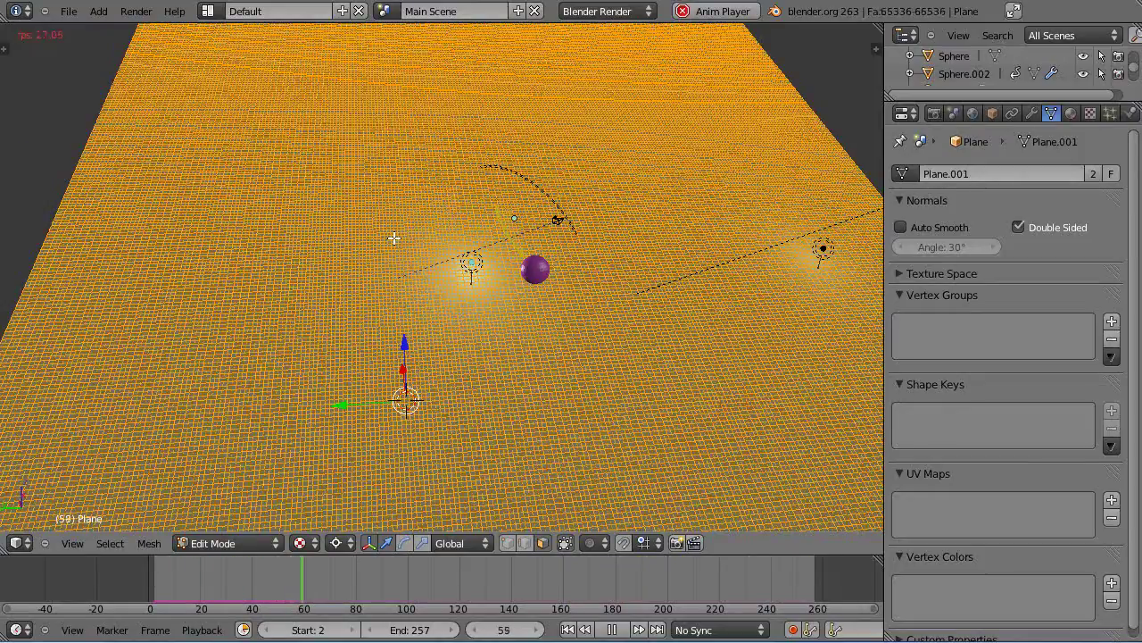
key(Tab)
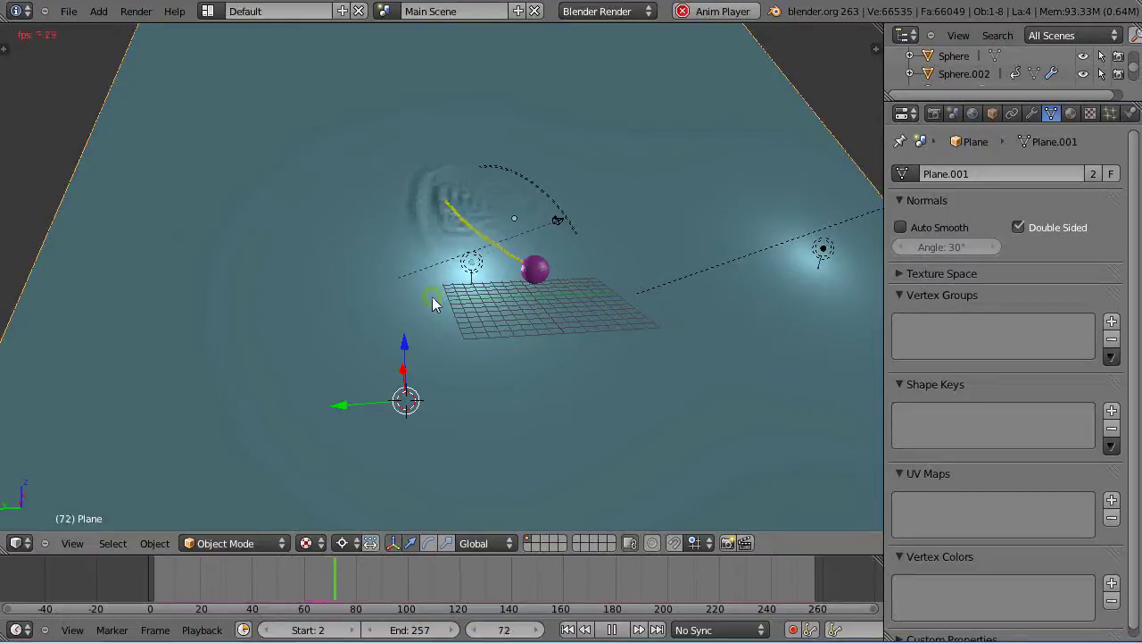
Remove the existing Dynamic Paint physics from the water plane
scroll(431, 284, up, 1)
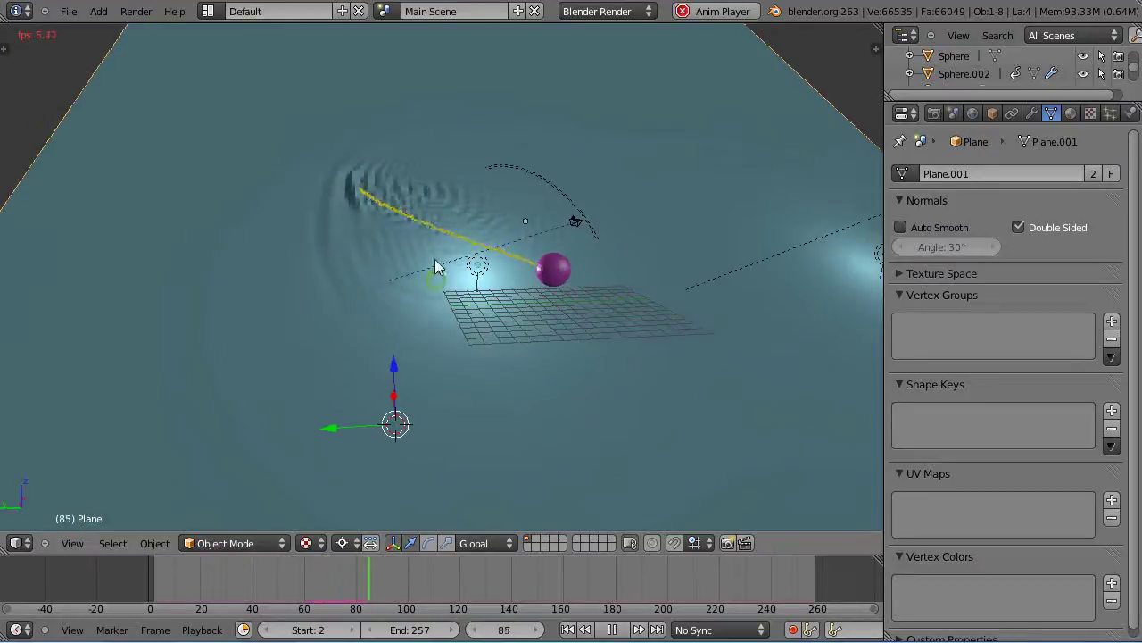
mouse_move(434, 259)
middle_down()
mouse_move(439, 226)
mouse_move(424, 256)
middle_up()
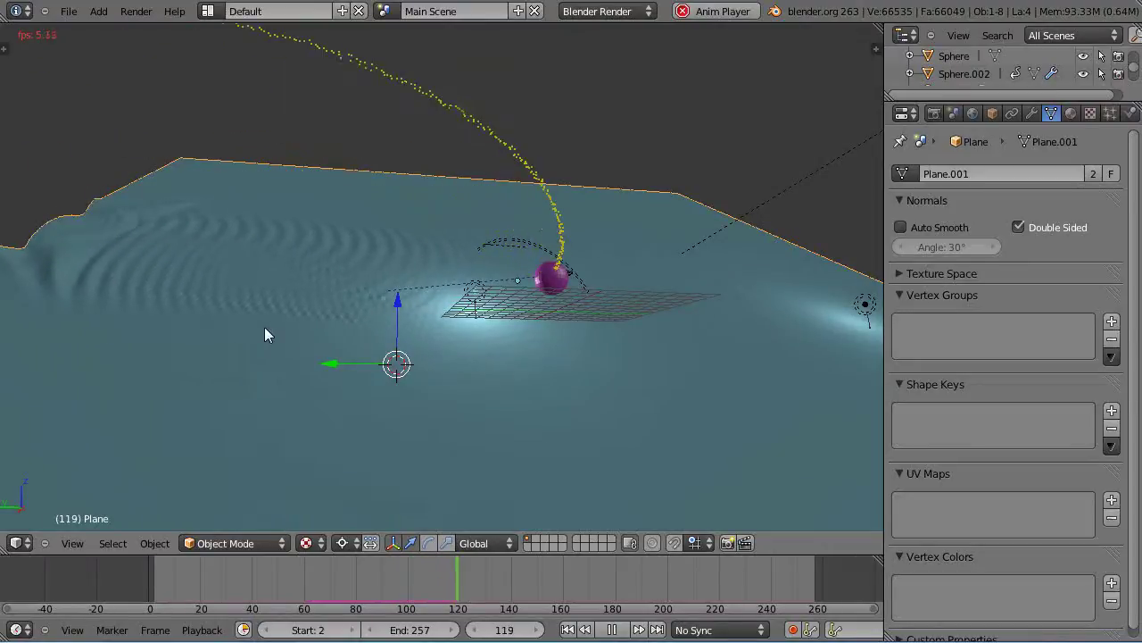
middle_drag(278, 415, 517, 461)
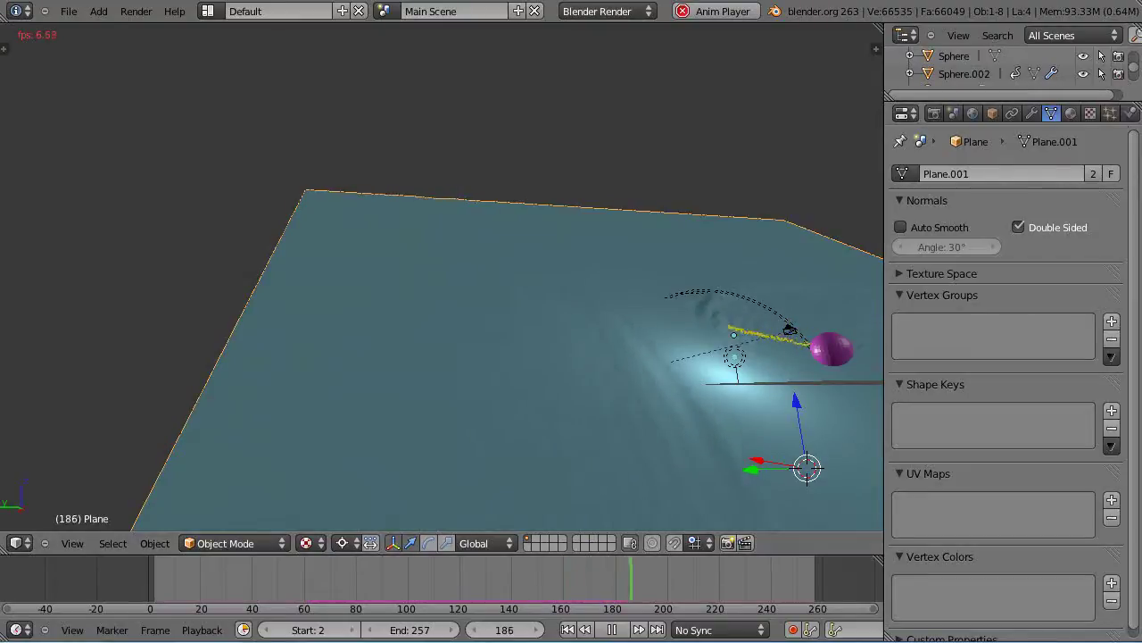
click(1131, 116)
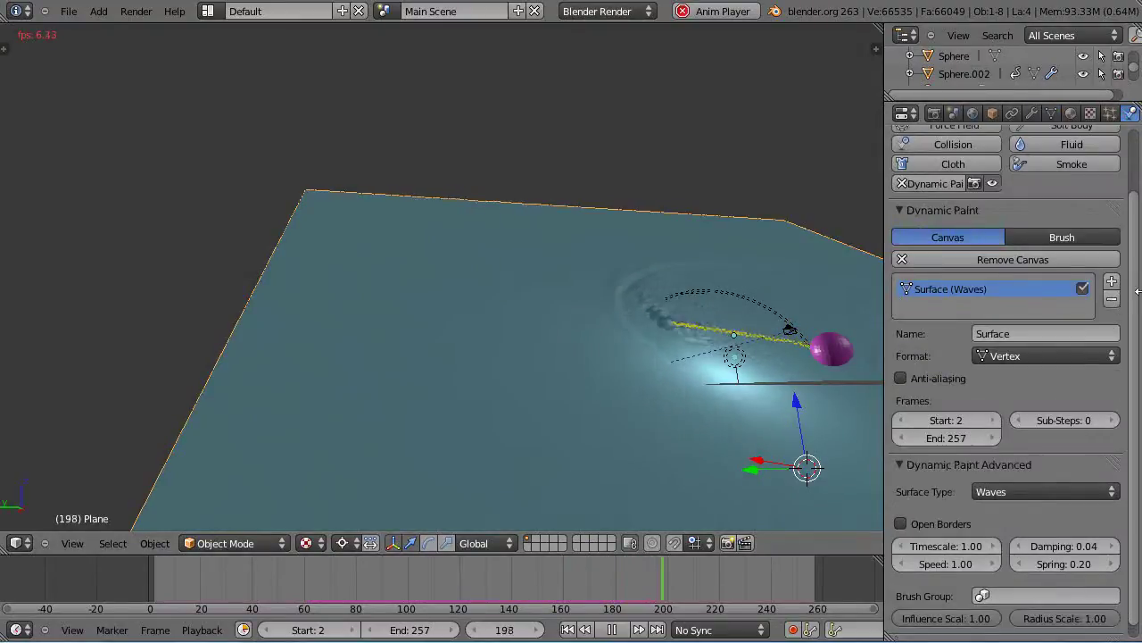
scroll(1008, 267, up, 3)
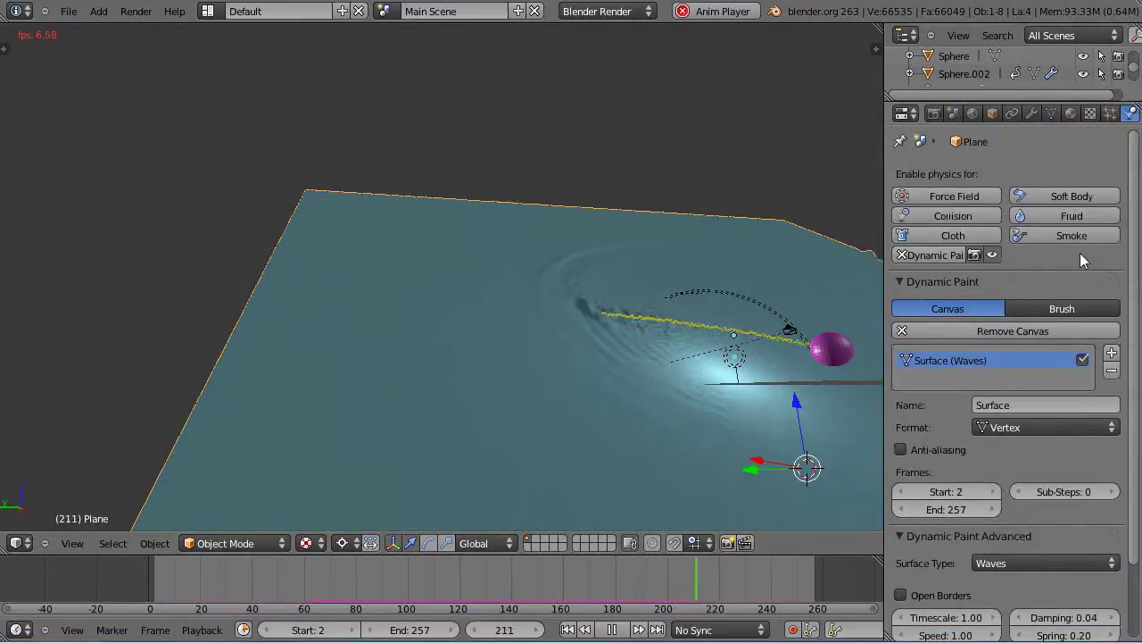
click(903, 257)
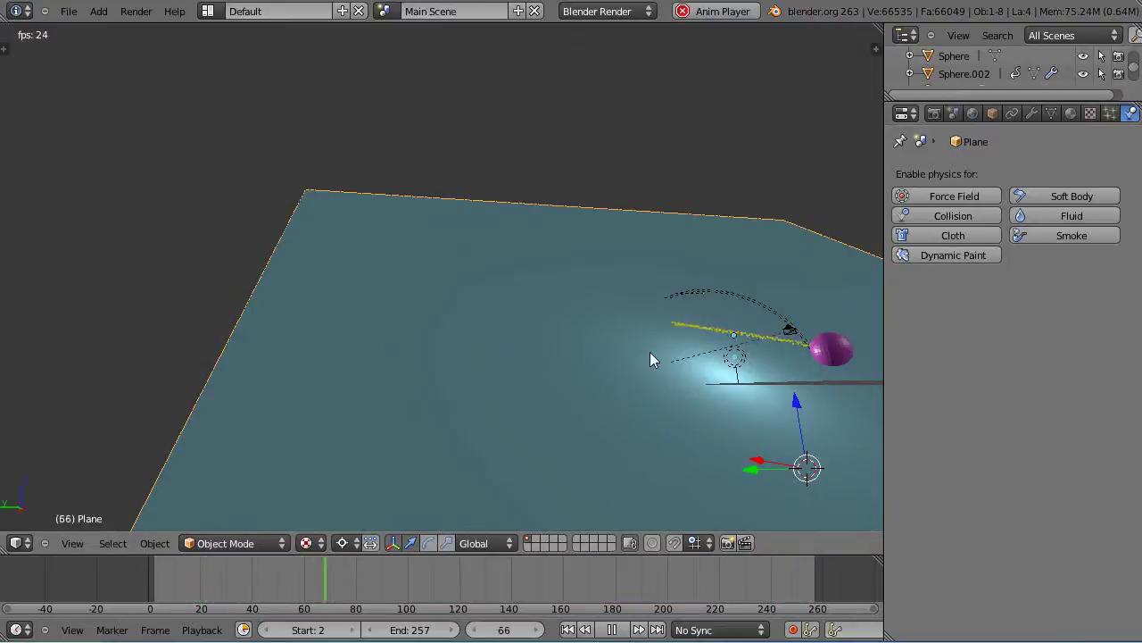
Add a Dynamic Paint canvas to the plane with its surface type set to Waves
click(897, 257)
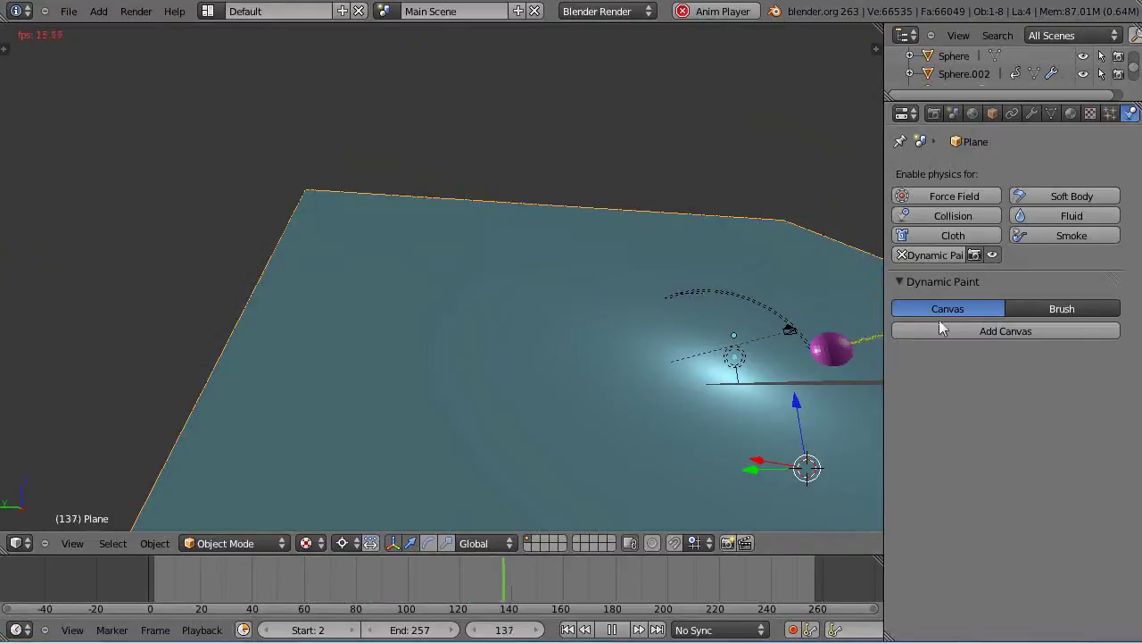
click(982, 331)
scroll(964, 357, down, 2)
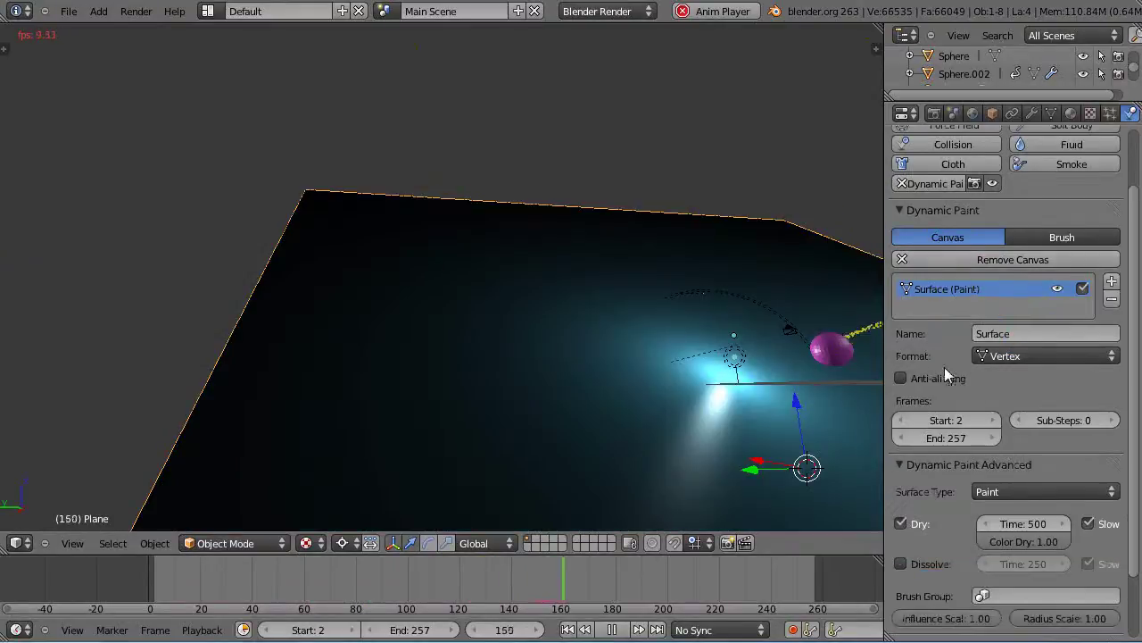
scroll(993, 374, down, 2)
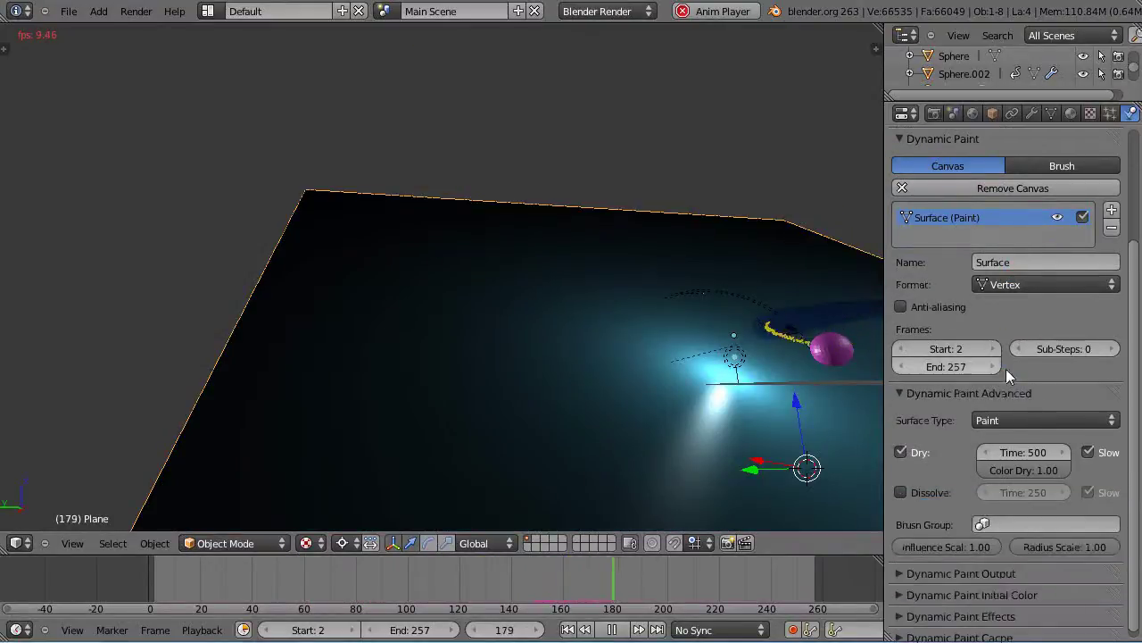
click(1038, 423)
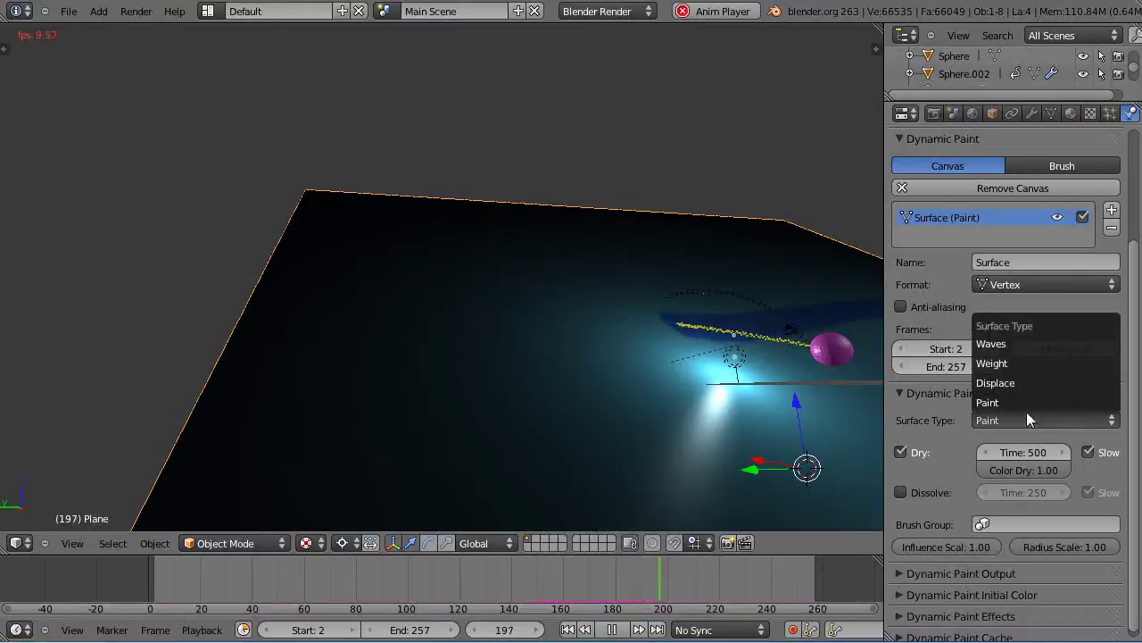
click(997, 345)
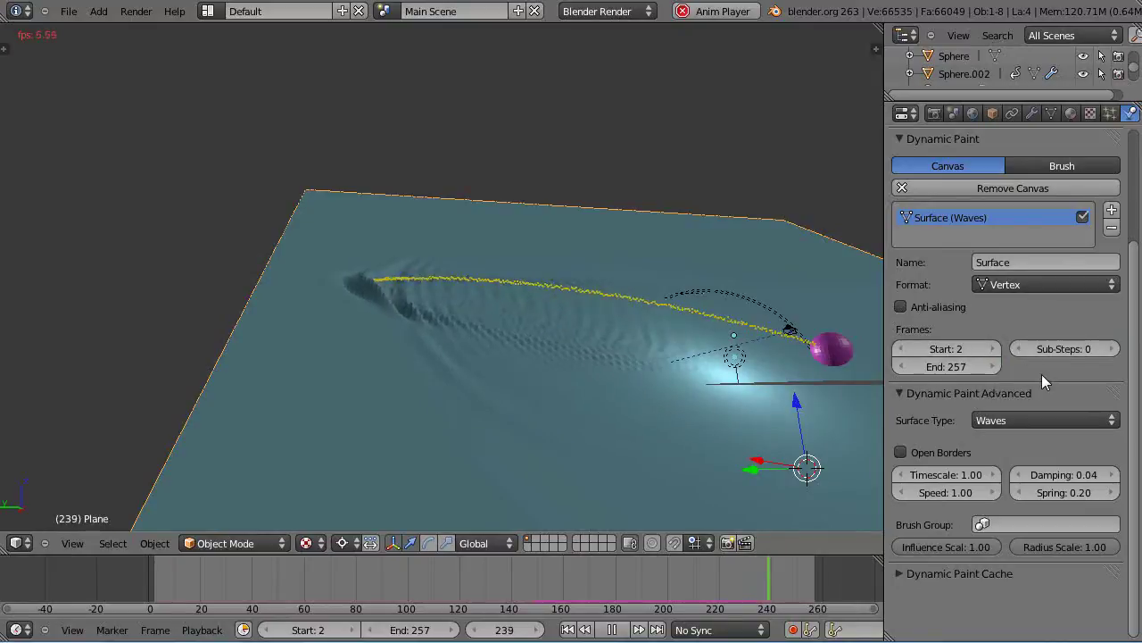
scroll(1041, 374, up, 2)
scroll(1045, 380, up, 2)
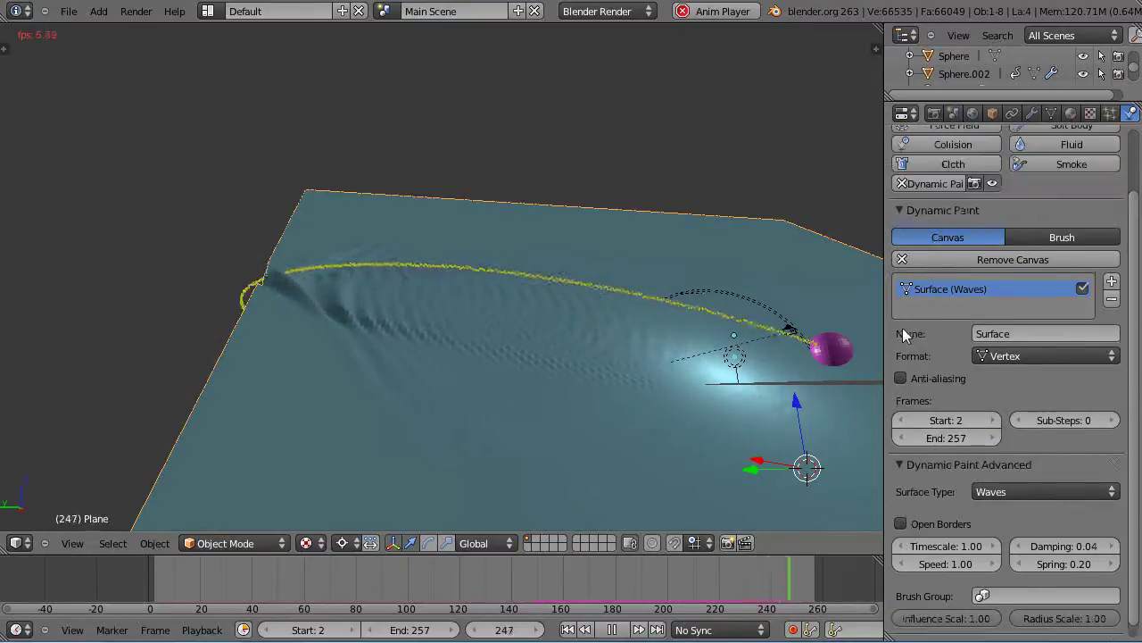
Select the emitter Sphere.002 and remove its existing Dynamic Paint physics
right_click(825, 352)
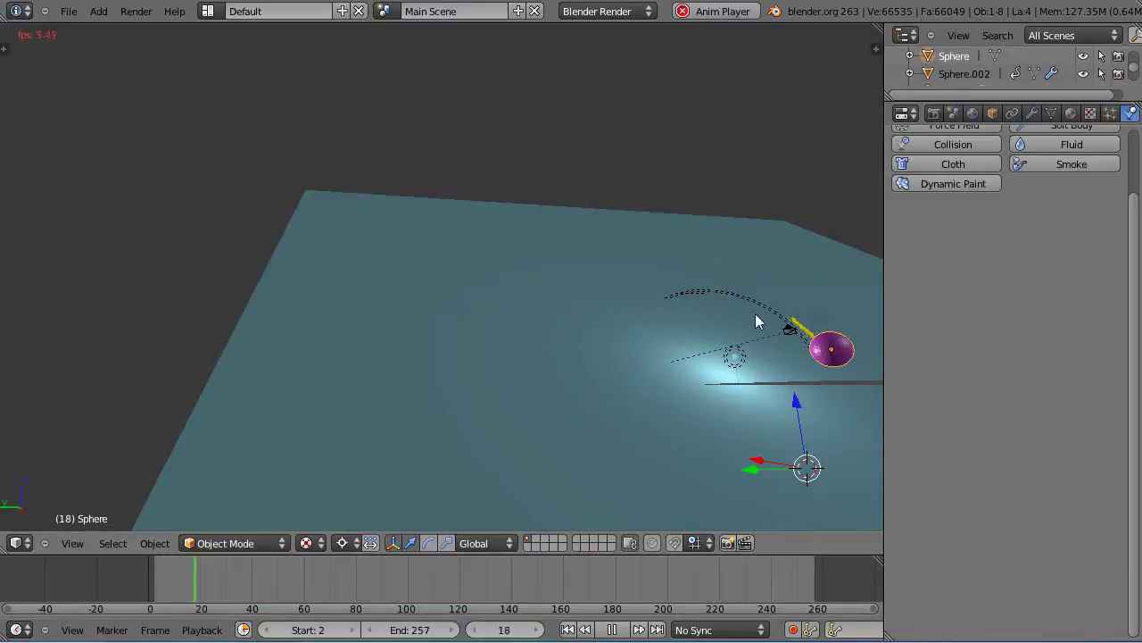
scroll(962, 301, up, 2)
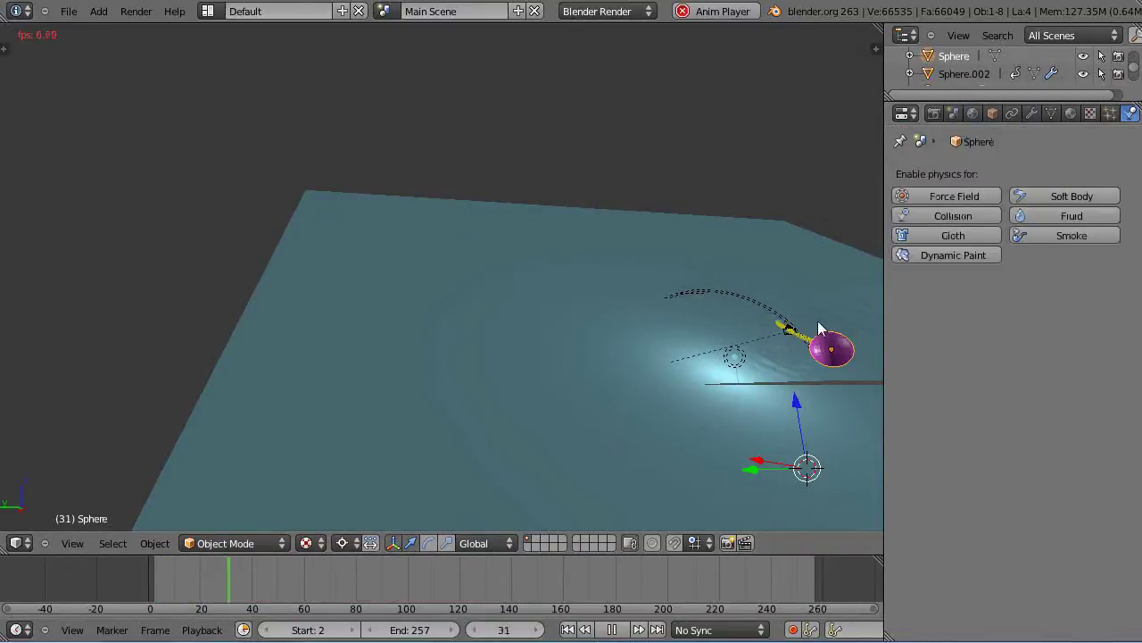
click(957, 73)
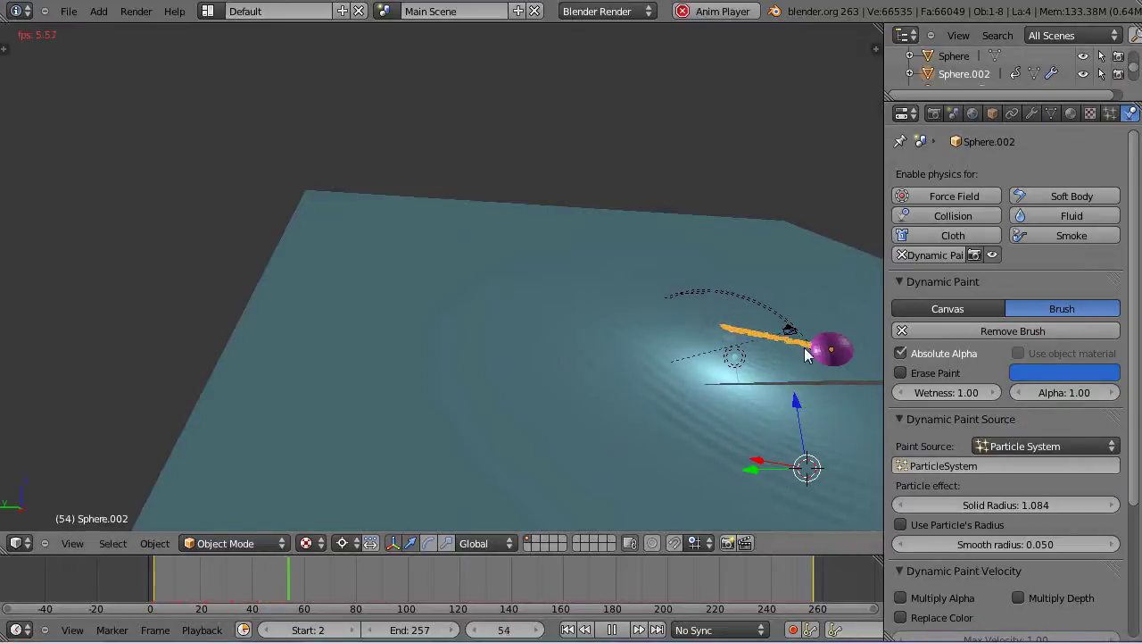
middle_drag(843, 376, 868, 375)
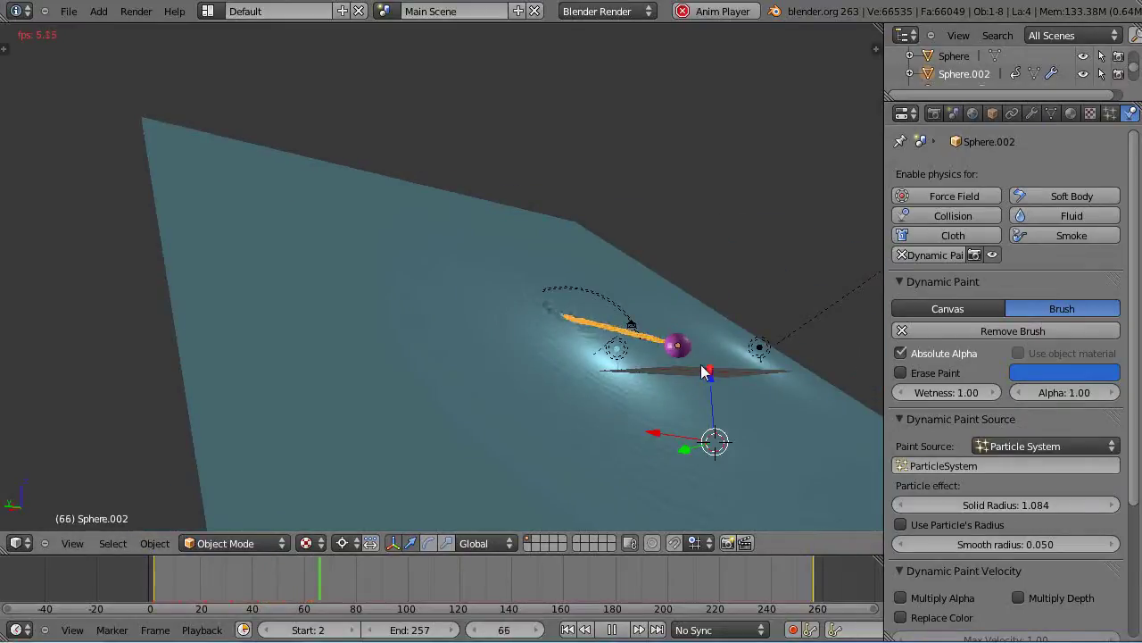
scroll(701, 364, up, 1)
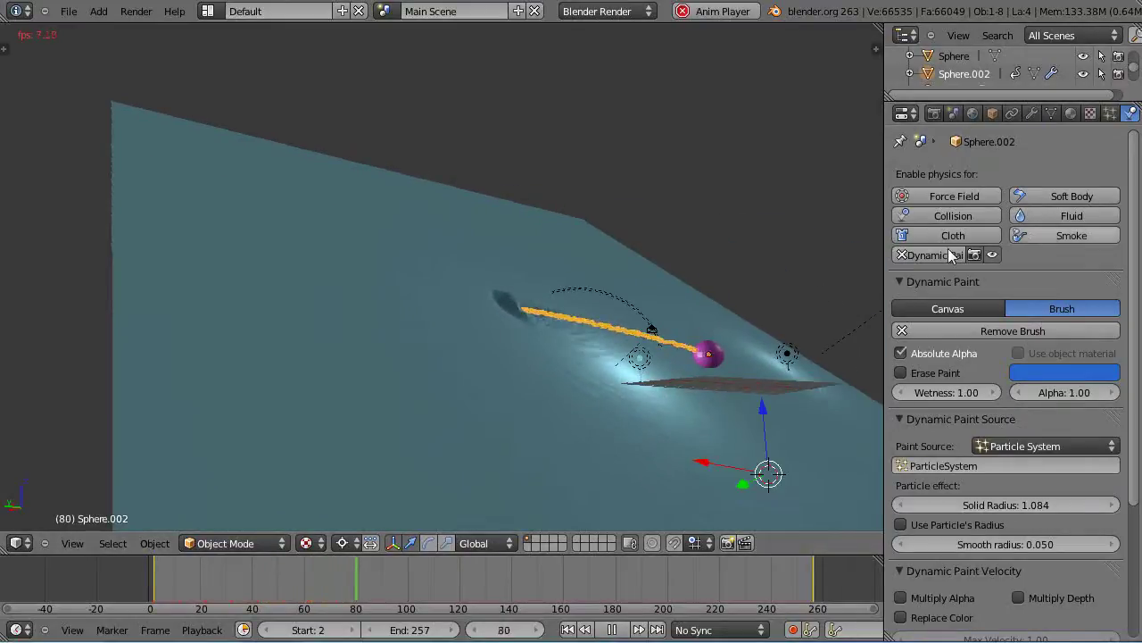
click(904, 255)
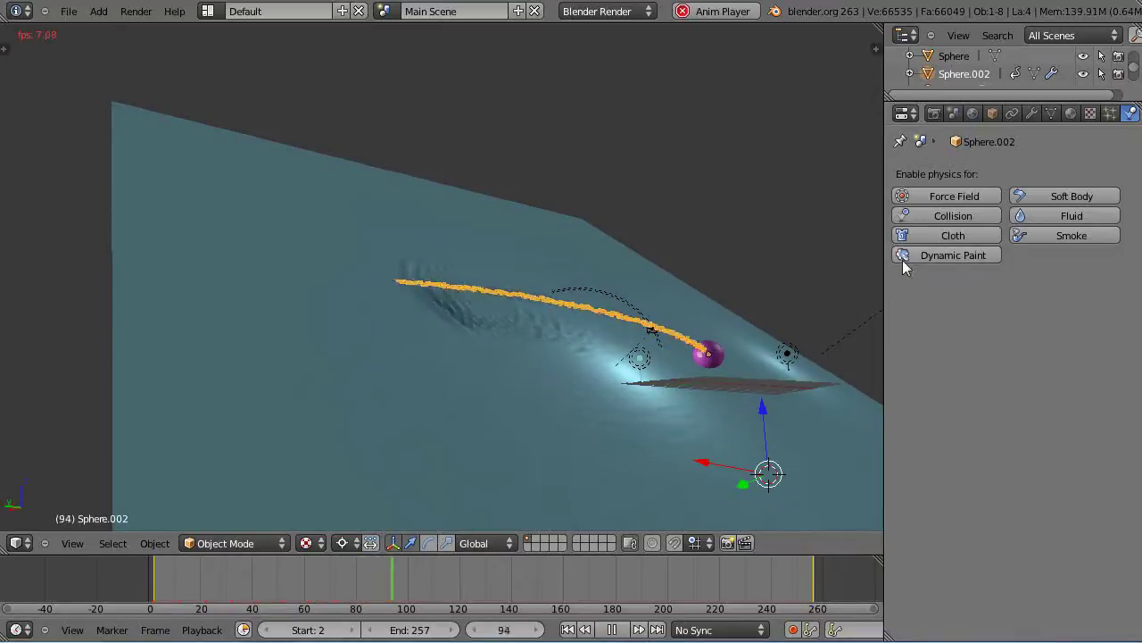
Enable Dynamic Paint on Sphere.002 again and add it as a brush
click(918, 255)
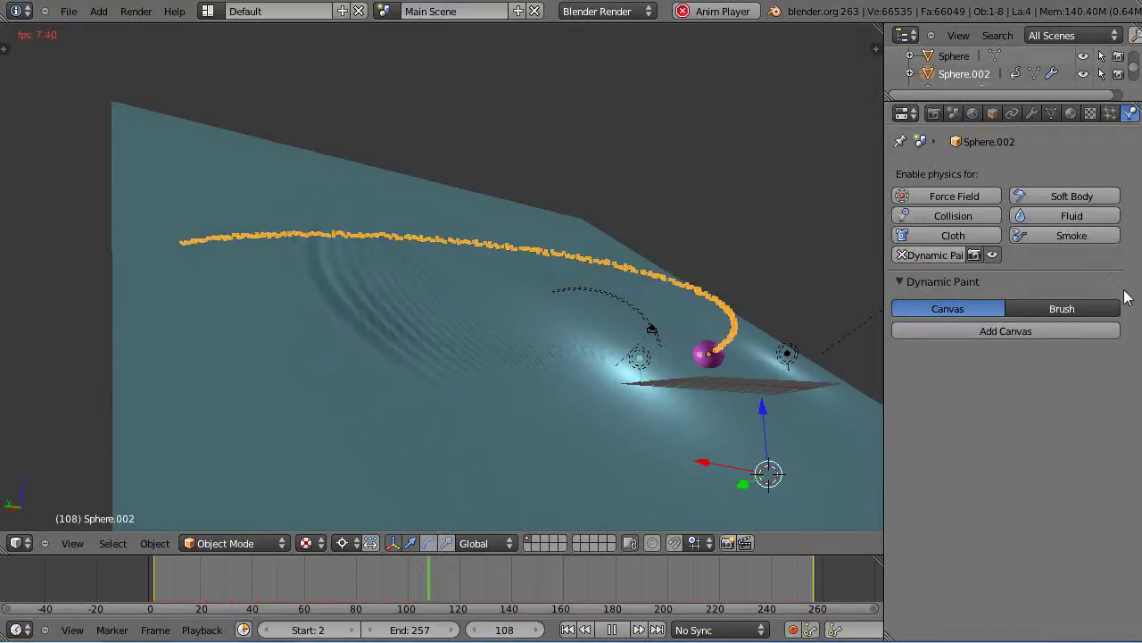
click(1074, 307)
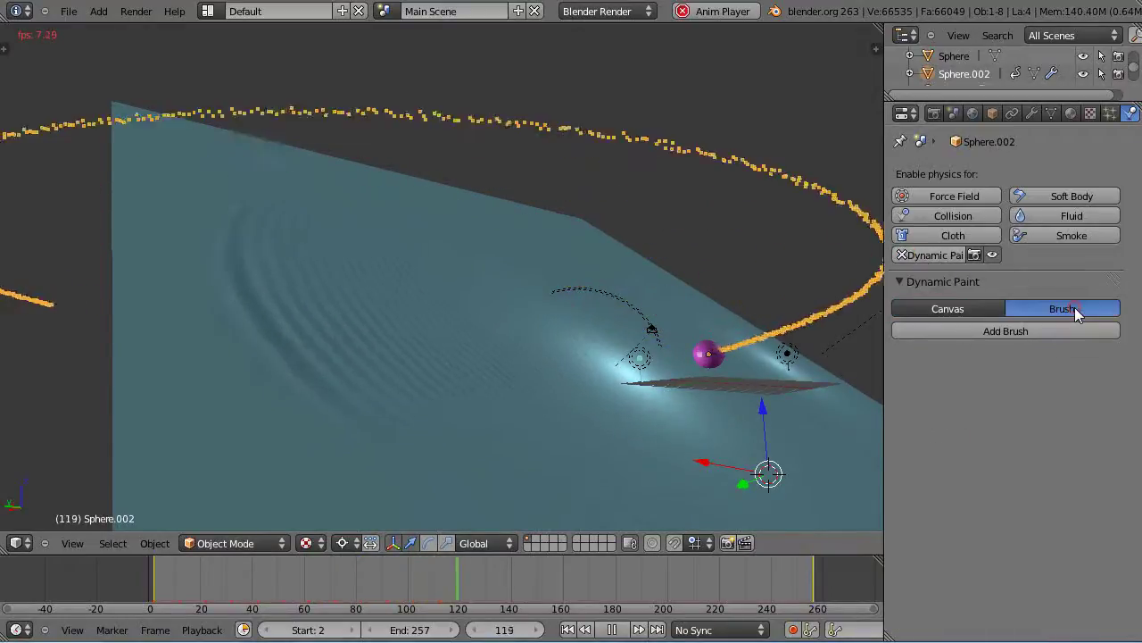
click(993, 332)
scroll(999, 331, down, 3)
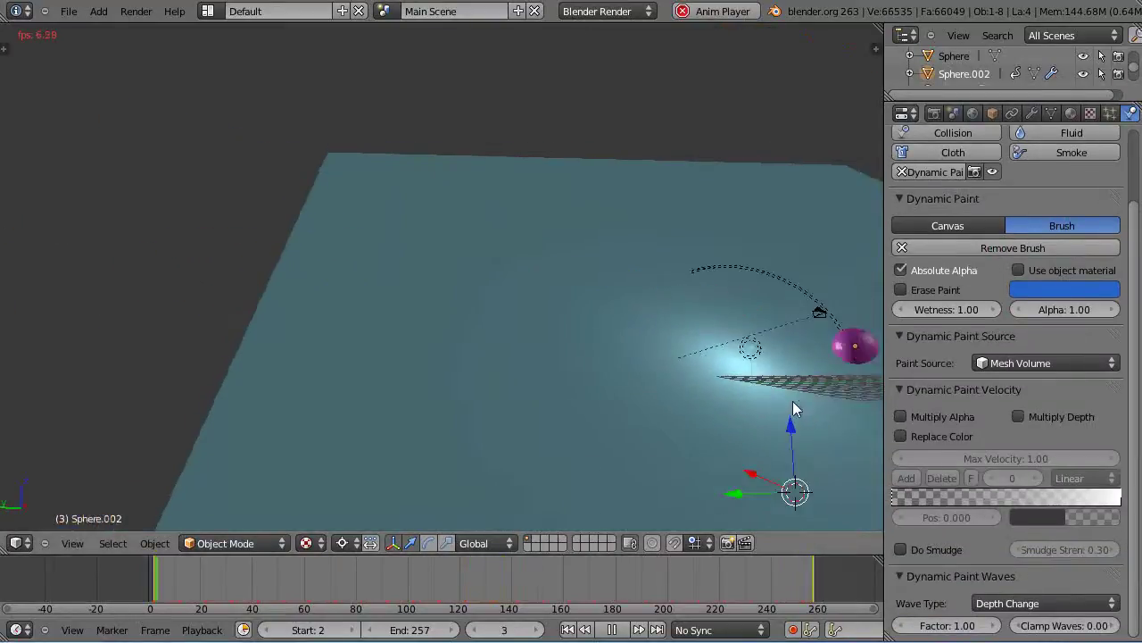
Set the brush's paint source on Sphere.002 to Particle System and assign ParticleSystem as the source
click(1030, 363)
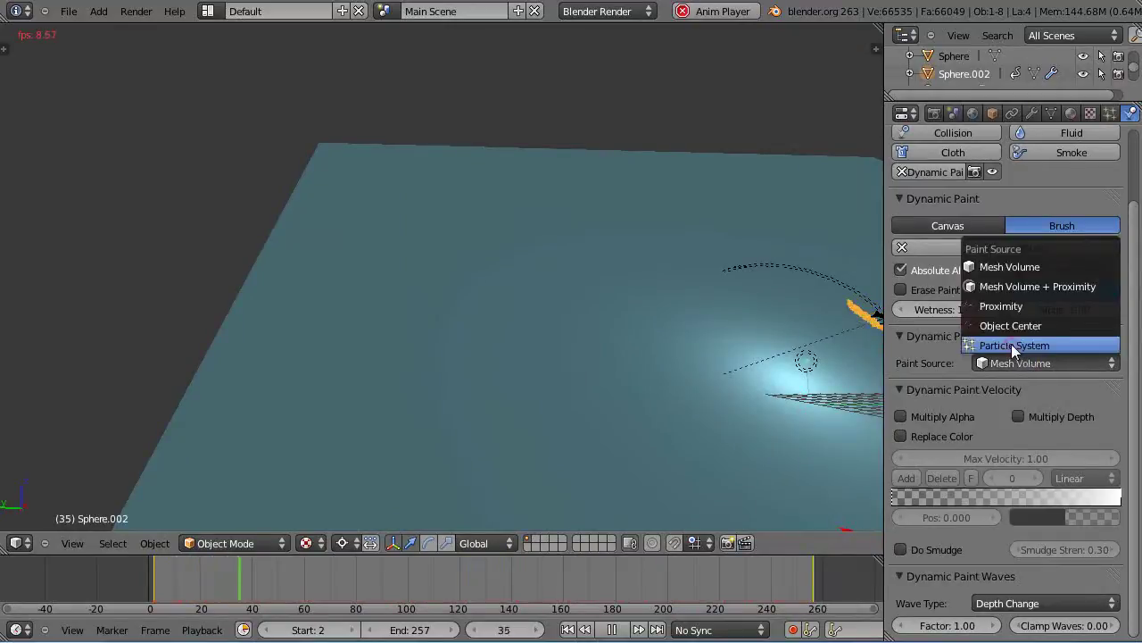
click(1011, 345)
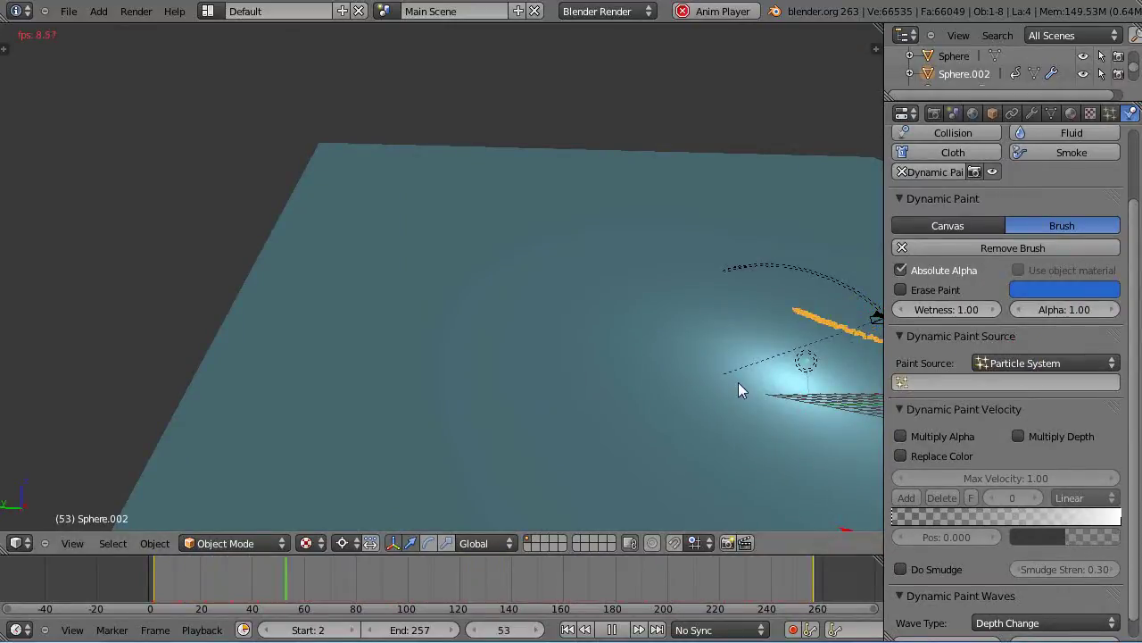
click(937, 383)
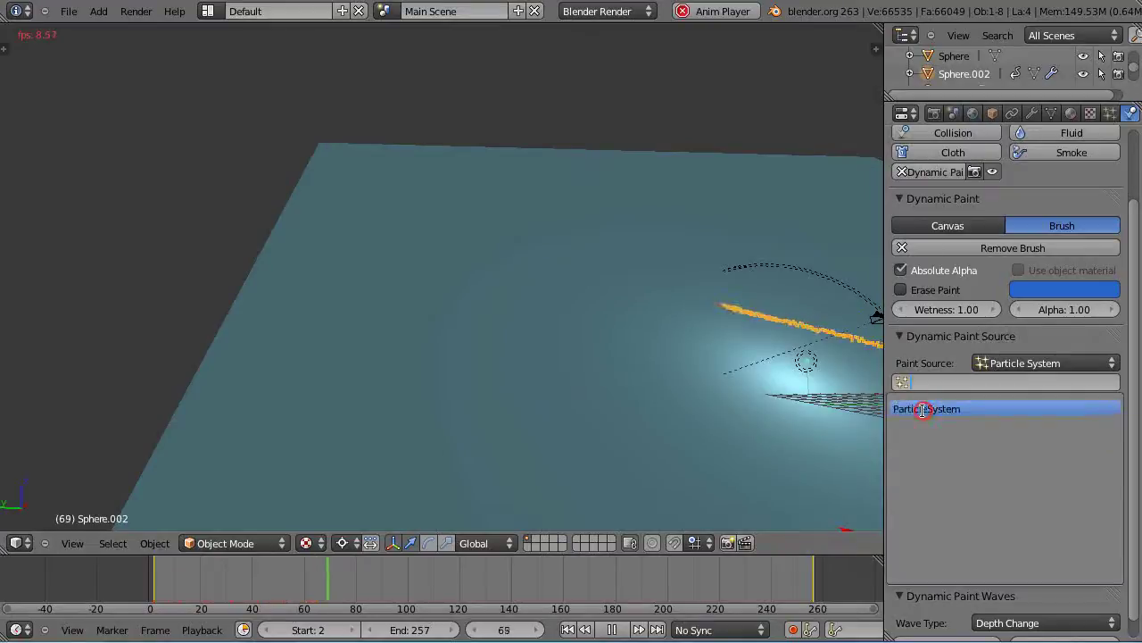
click(924, 411)
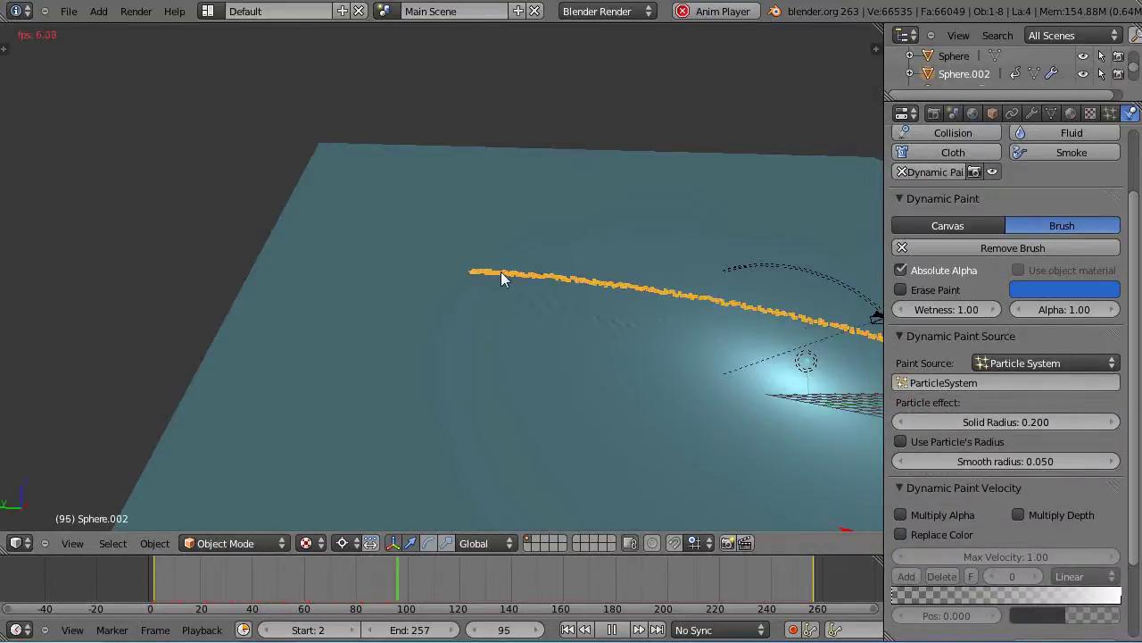
Examine from several angles how the particle stream hits the water plane during playback, and review the brush settings
middle_drag(631, 393, 617, 371)
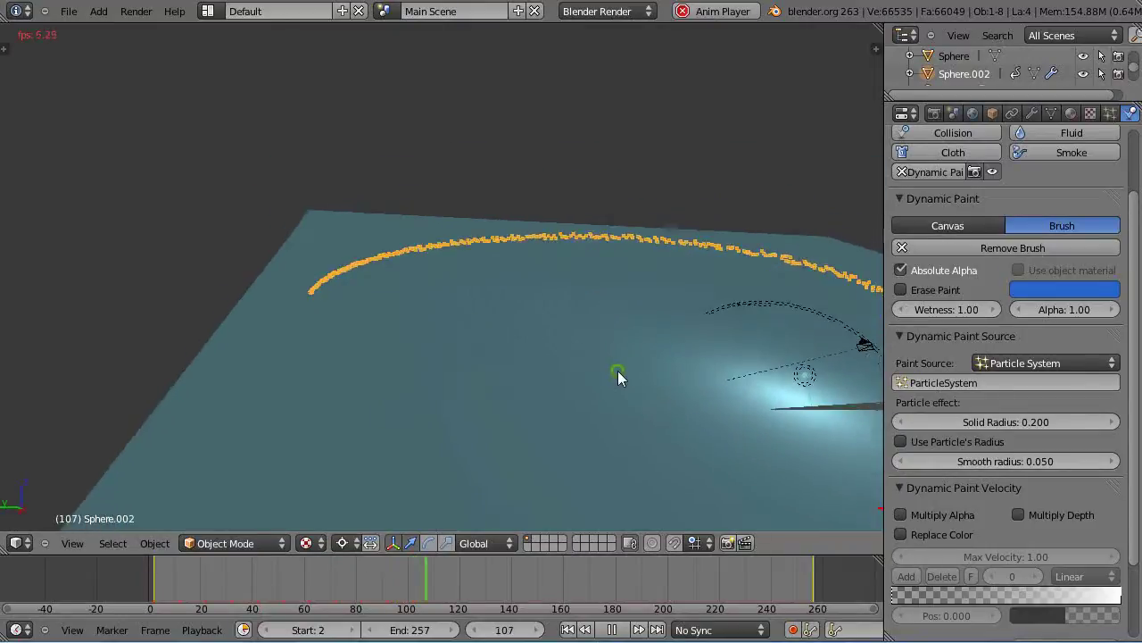
mouse_move(546, 418)
middle_down()
mouse_move(512, 400)
mouse_move(550, 438)
mouse_move(613, 416)
middle_up()
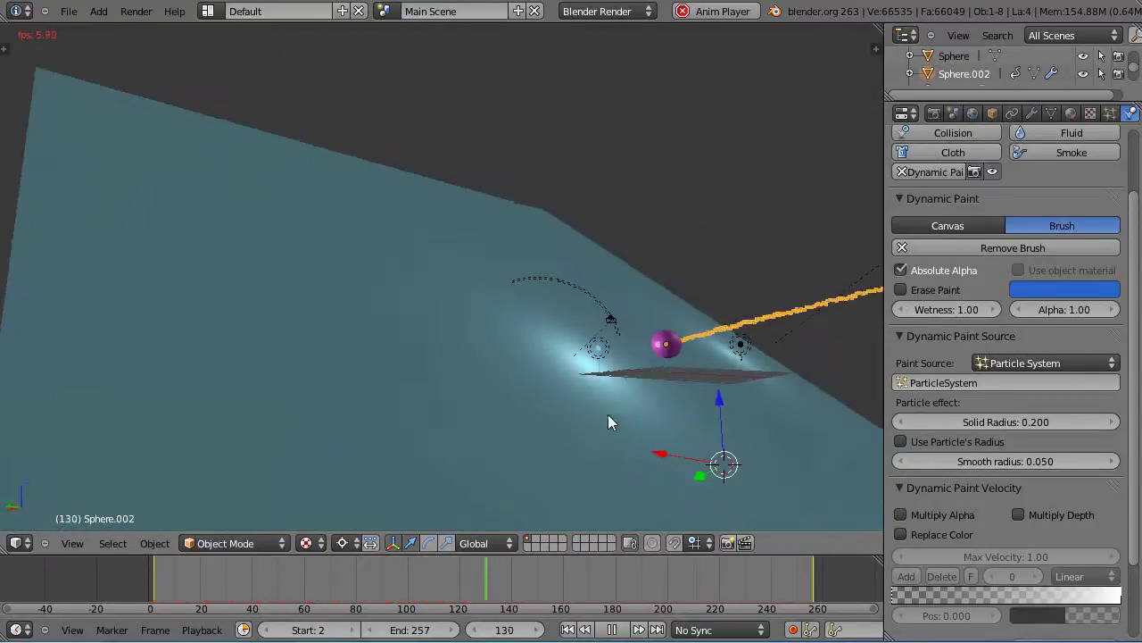
middle_drag(528, 420, 655, 454)
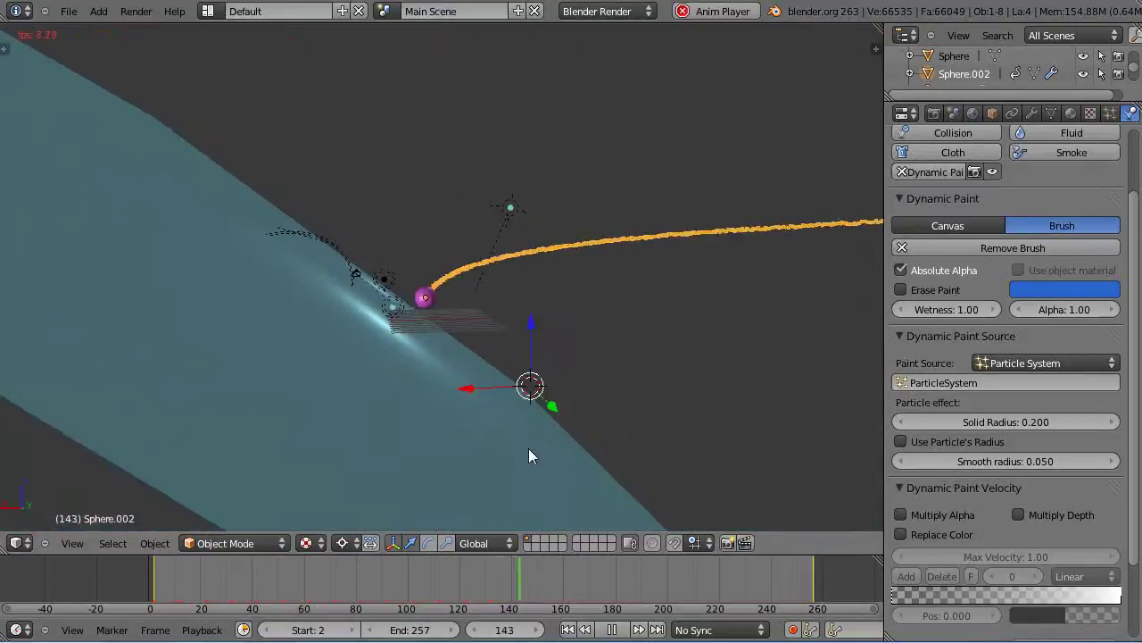
scroll(412, 407, up, 6)
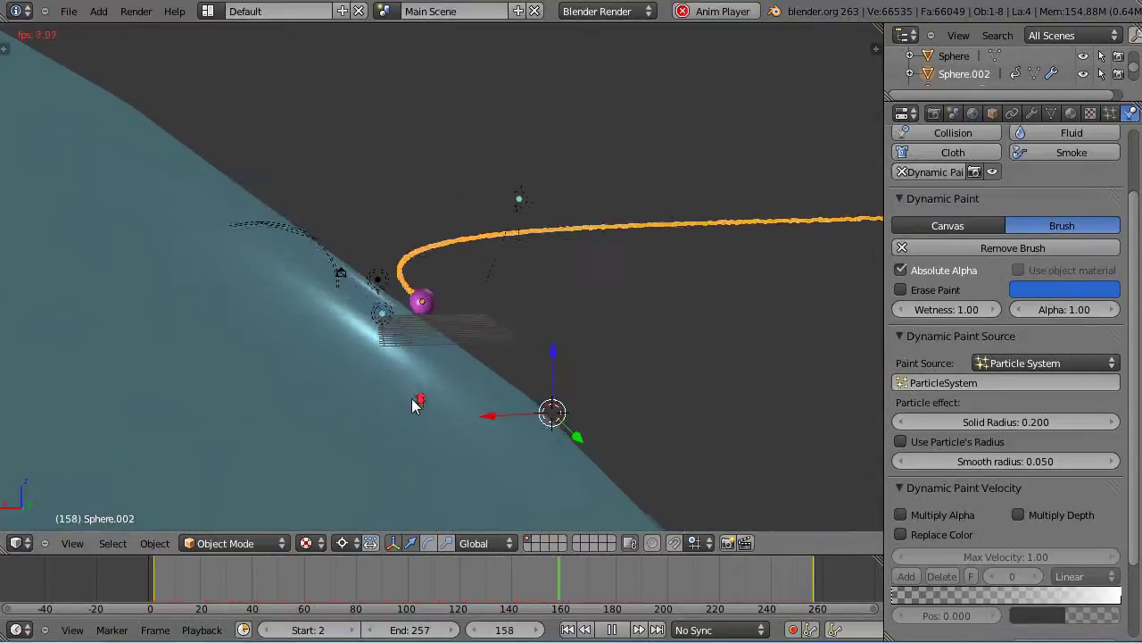
middle_drag(374, 361, 317, 307)
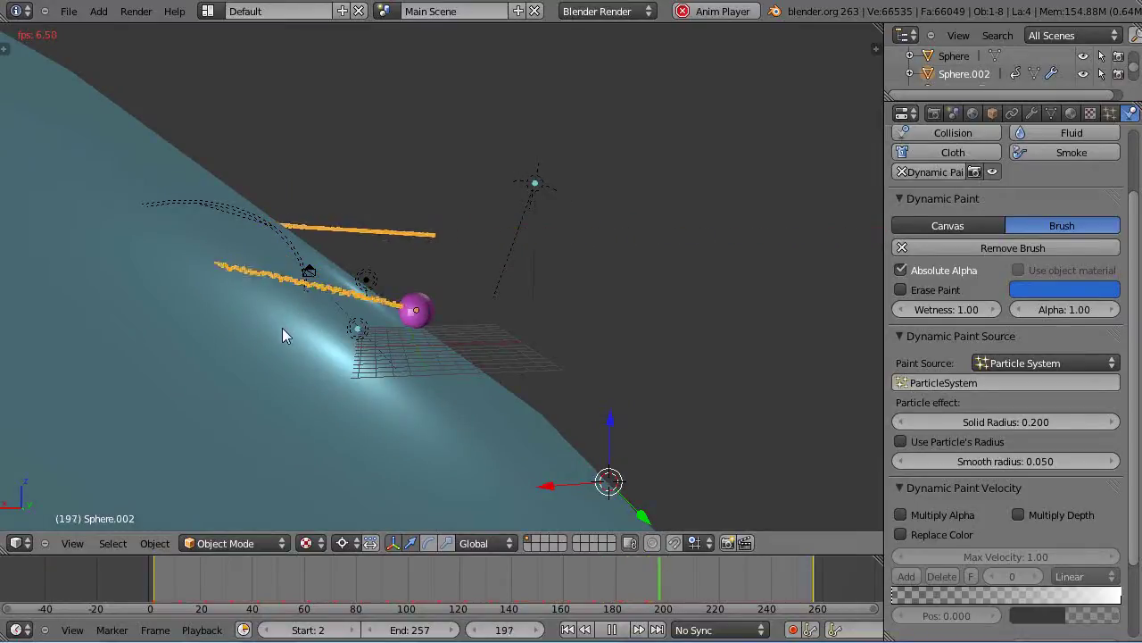
middle_drag(258, 332, 232, 337)
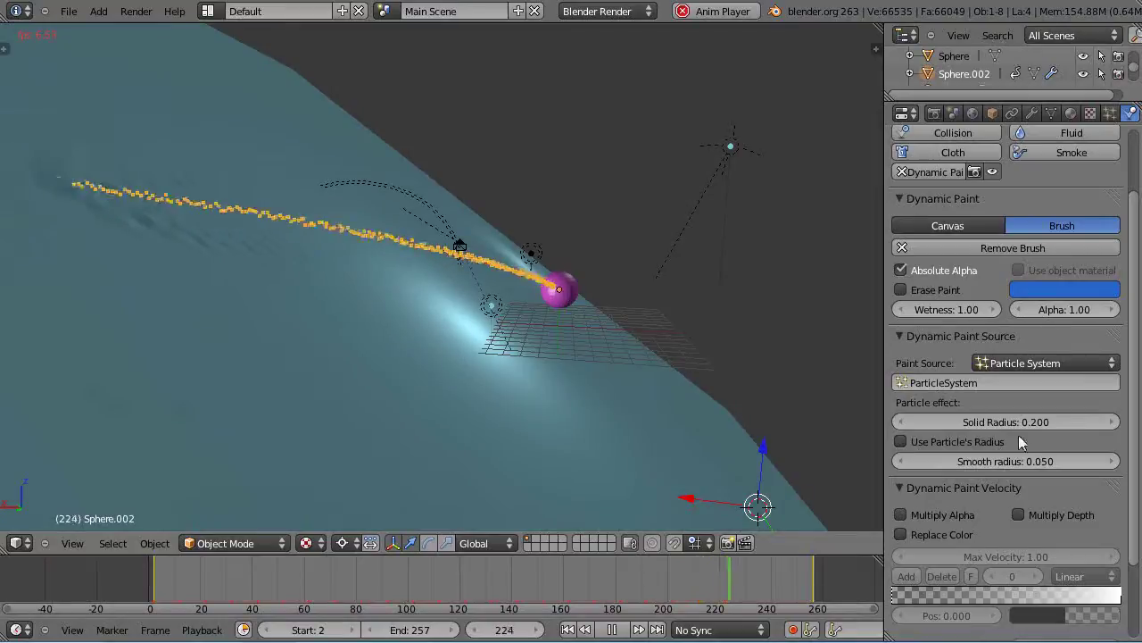
scroll(1019, 434, down, 5)
scroll(1006, 435, up, 2)
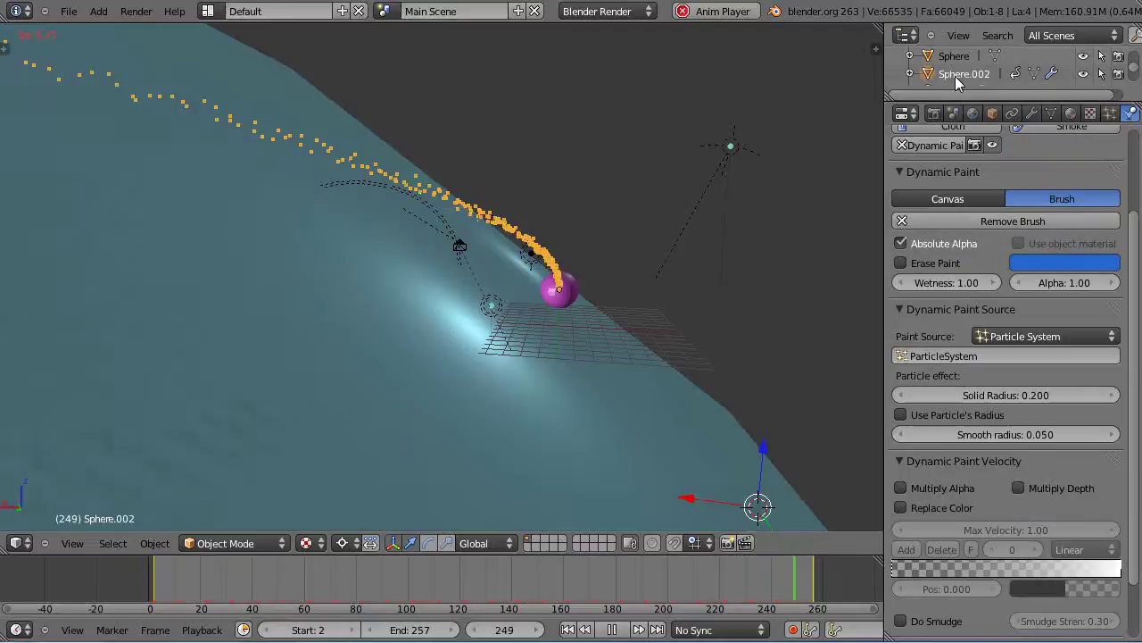
Select the water plane and enable Open Borders for its Waves surface
right_click(566, 386)
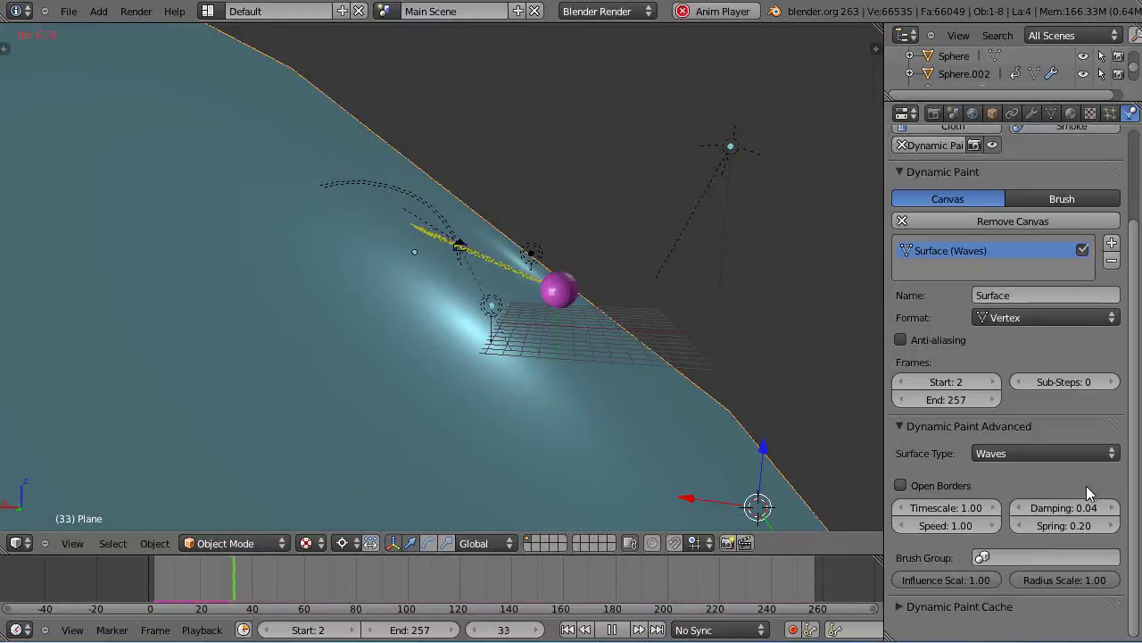
click(901, 486)
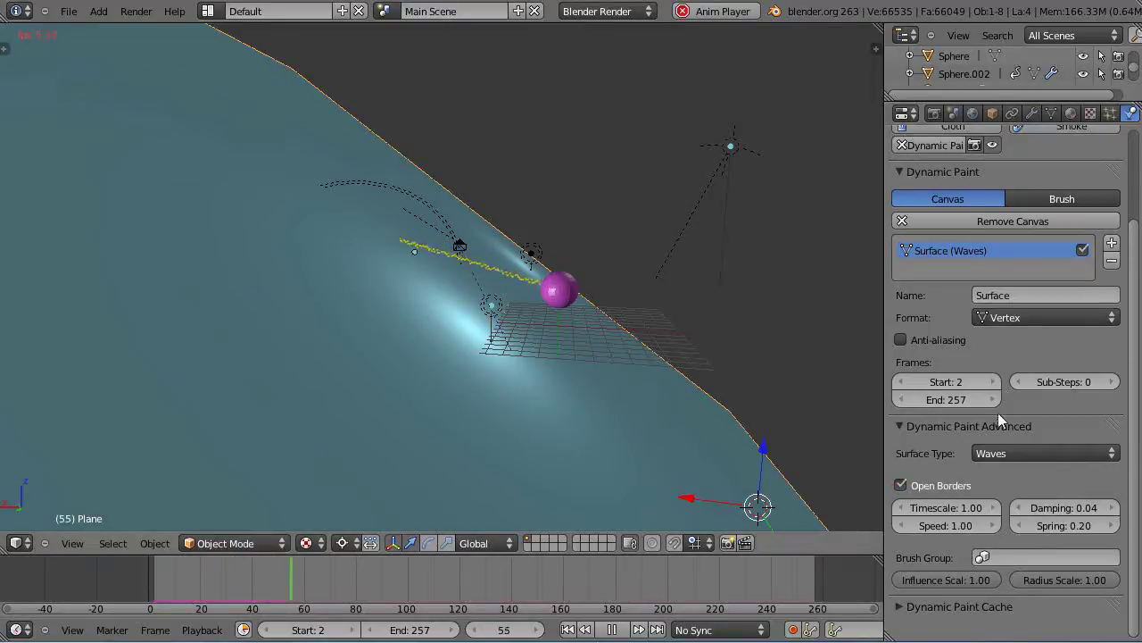
scroll(1050, 422, down, 1)
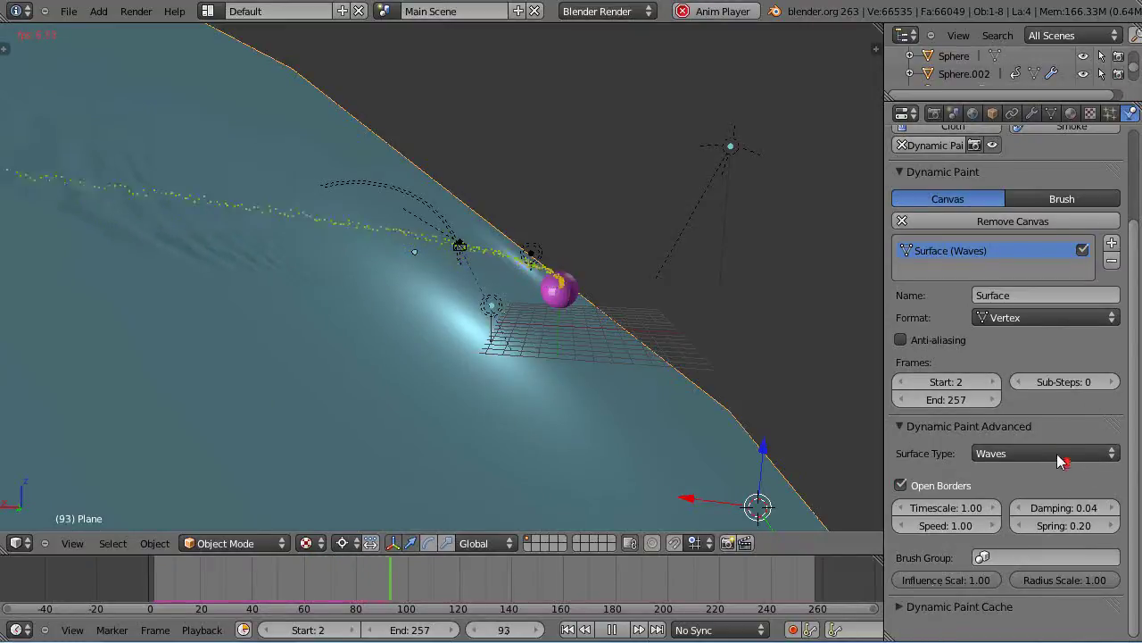
Select Sphere.002 and raise the solid radius of its brush's particle effect to 0.873
scroll(1062, 459, up, 2)
click(979, 74)
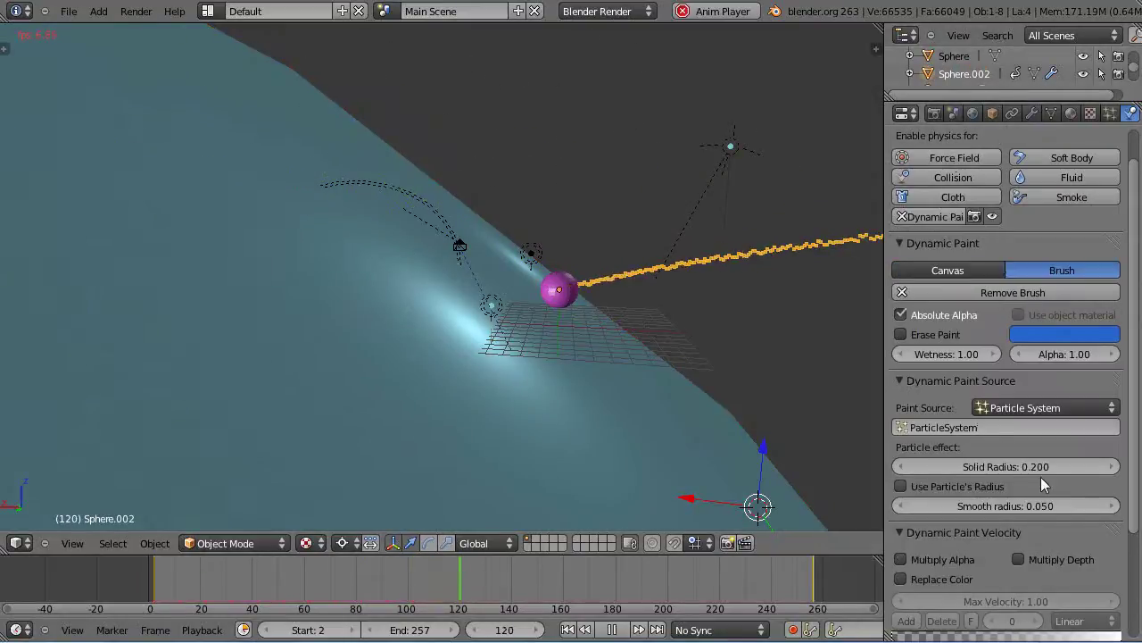
click(950, 467)
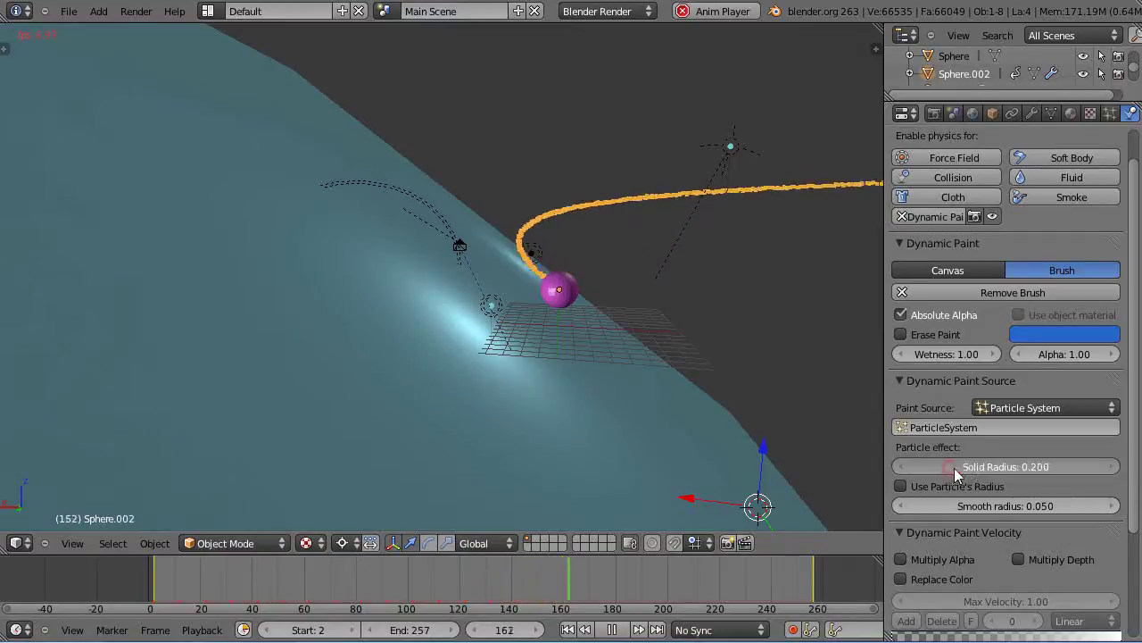
drag(954, 468, 1102, 466)
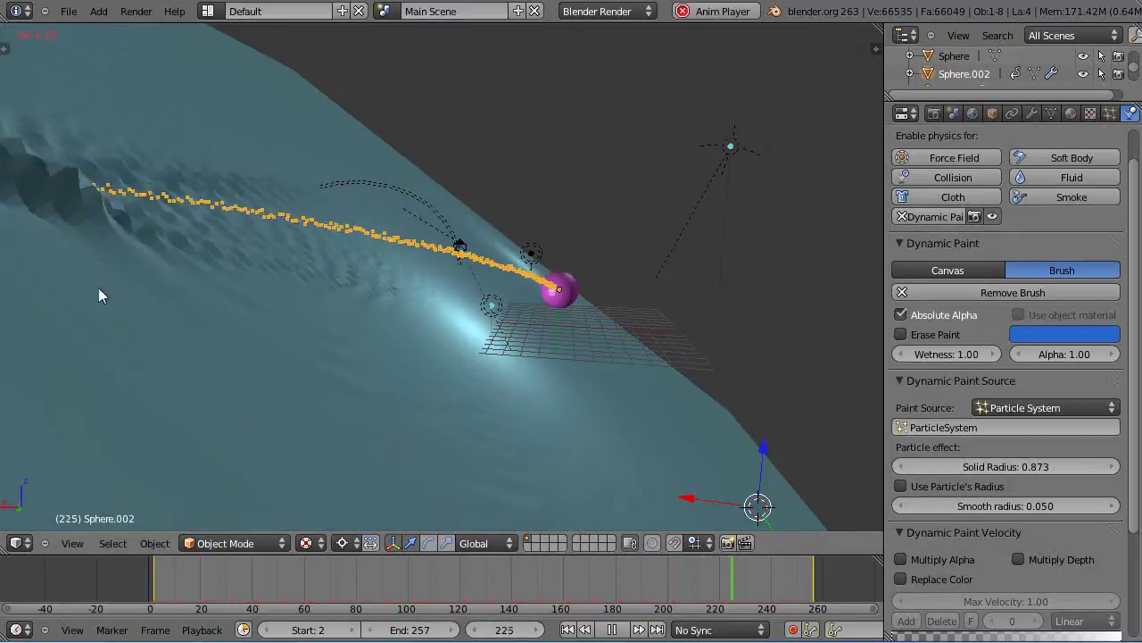
Extend the animation's playback range to end at frame 328
middle_drag(143, 317, 214, 396)
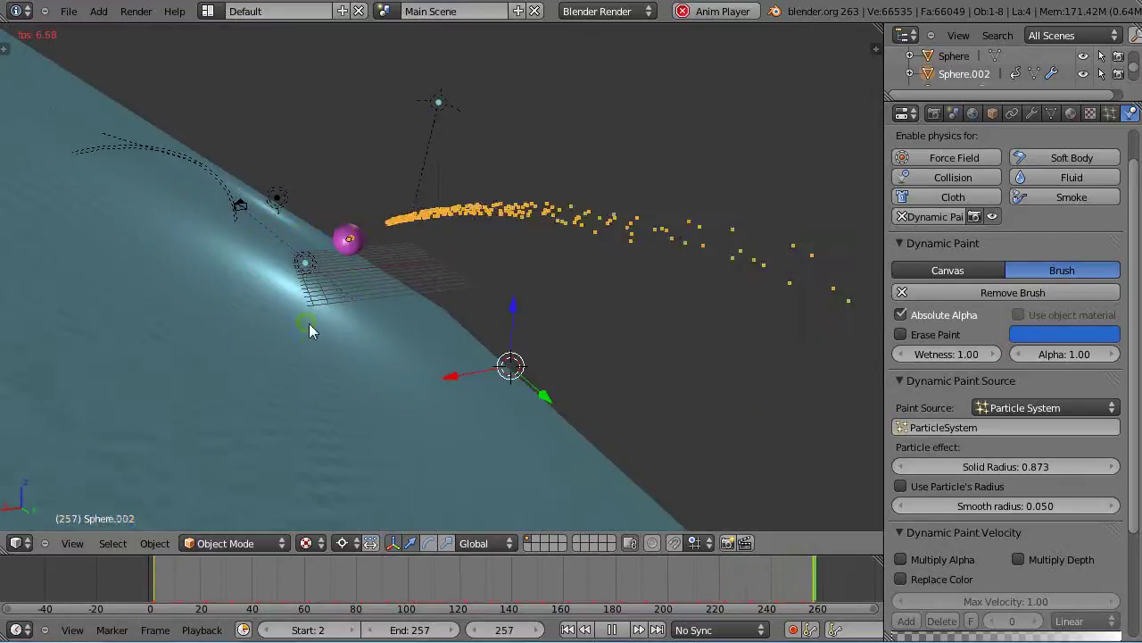
middle_drag(309, 323, 586, 319)
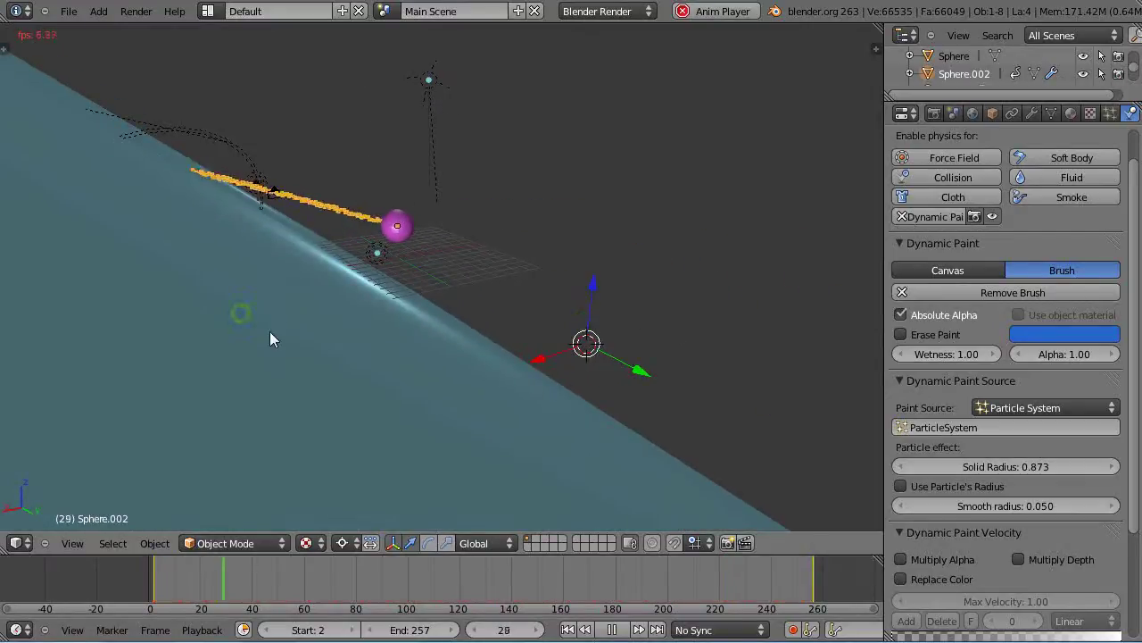
middle_drag(269, 331, 181, 321)
shift+middle_drag(181, 321, 250, 336)
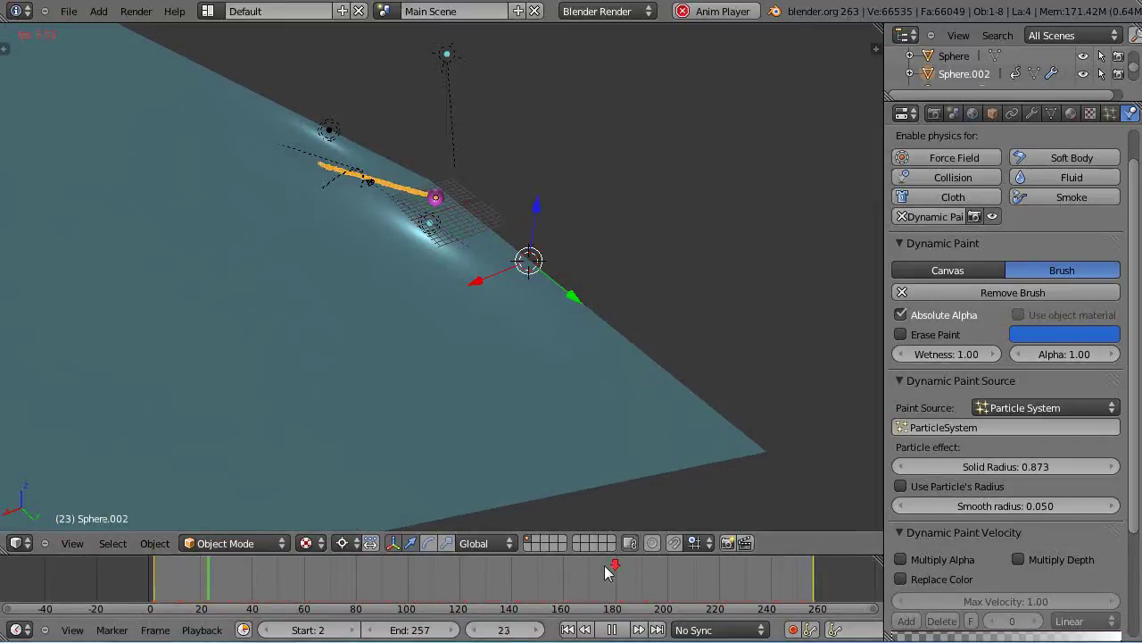
scroll(604, 569, down, 1)
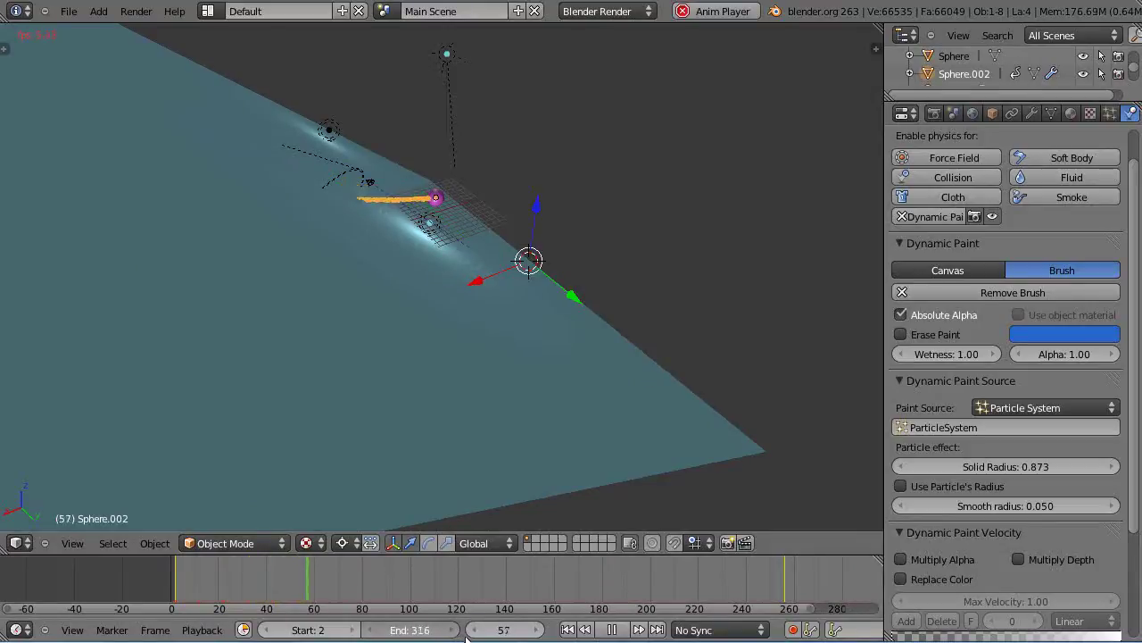
Select the water plane and examine the ripples and its edges from several angles during playback
scroll(409, 446, up, 3)
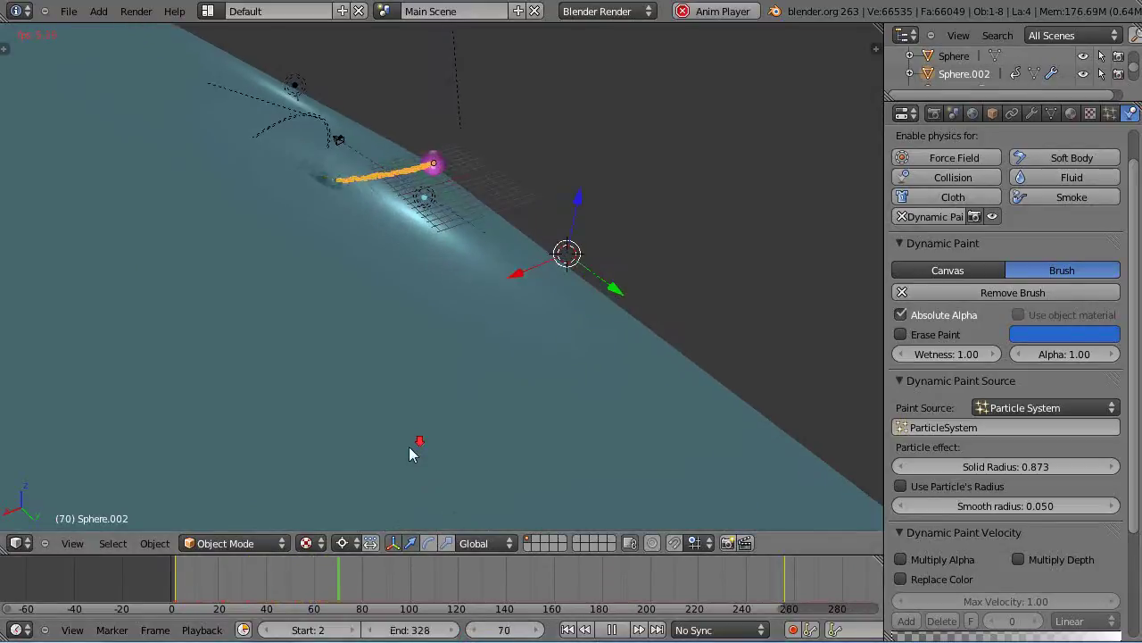
scroll(409, 446, down, 2)
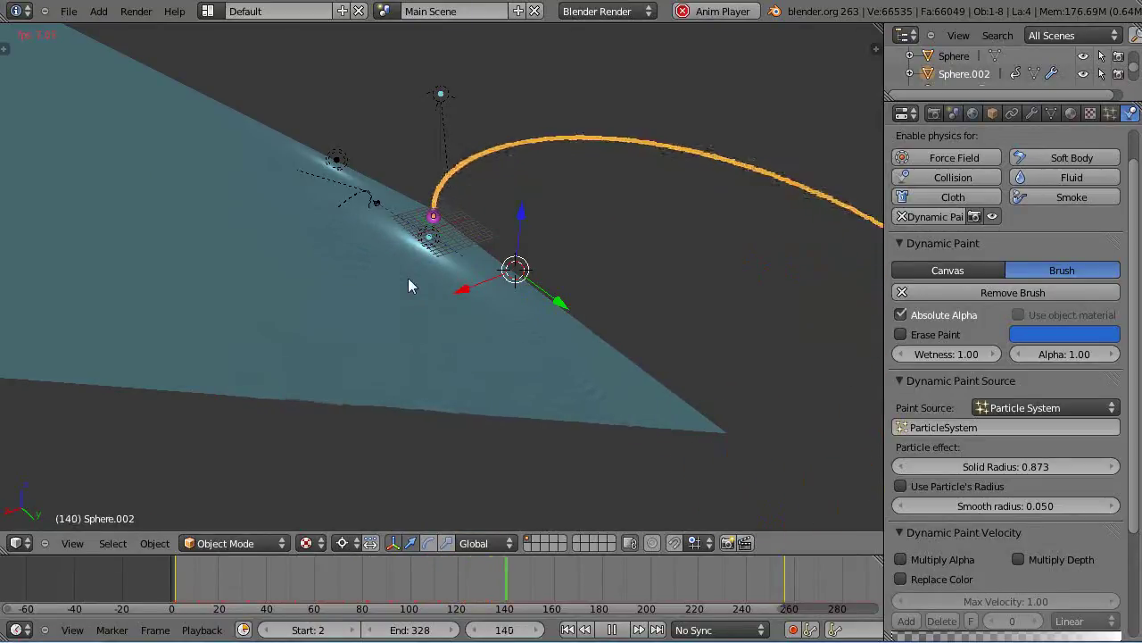
right_click(506, 357)
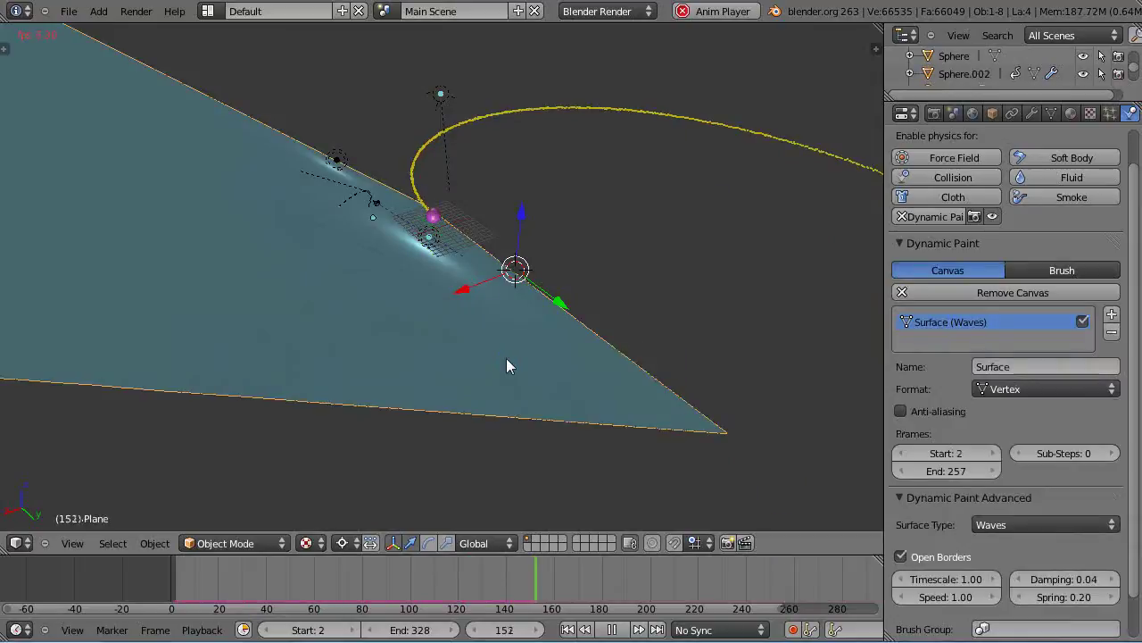
scroll(982, 436, down, 2)
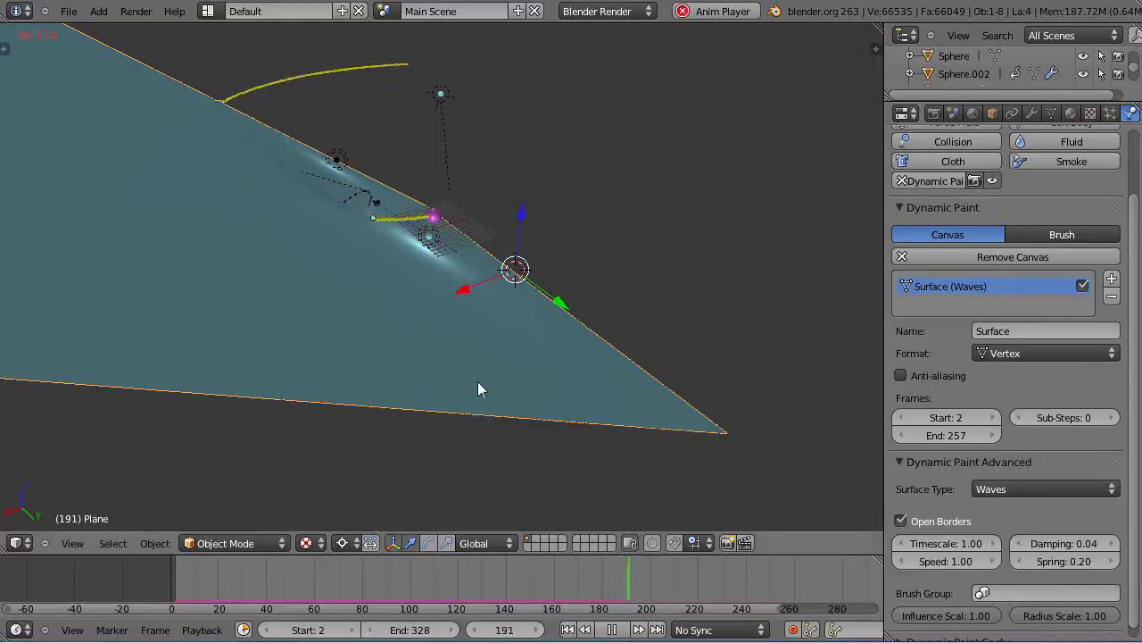
scroll(497, 374, up, 2)
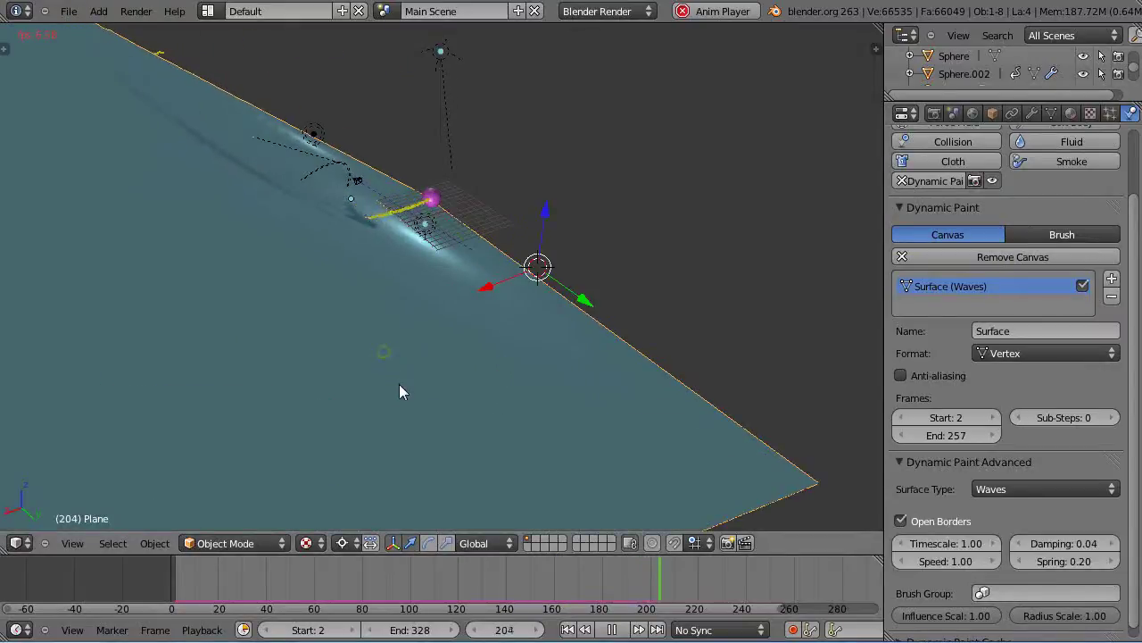
middle_drag(510, 381, 483, 308)
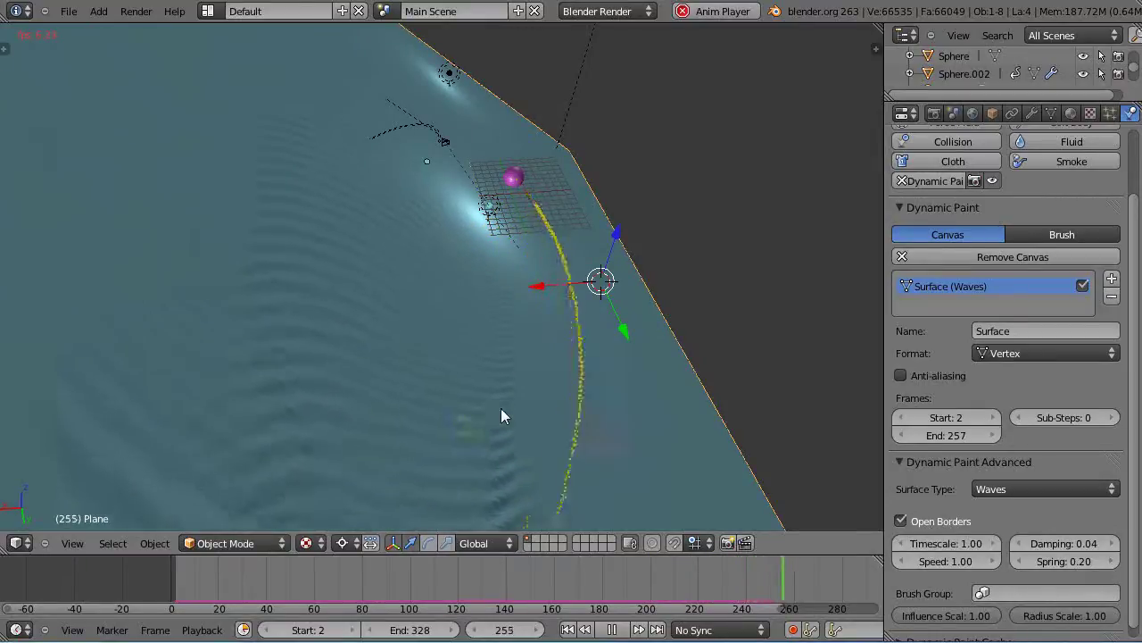
middle_drag(502, 413, 536, 389)
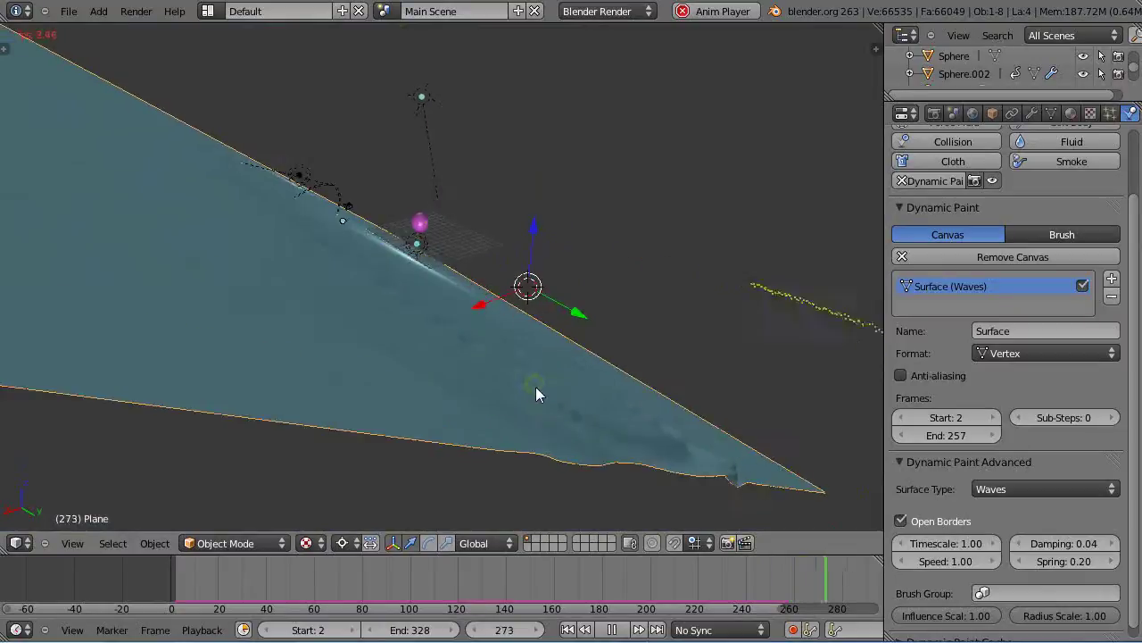